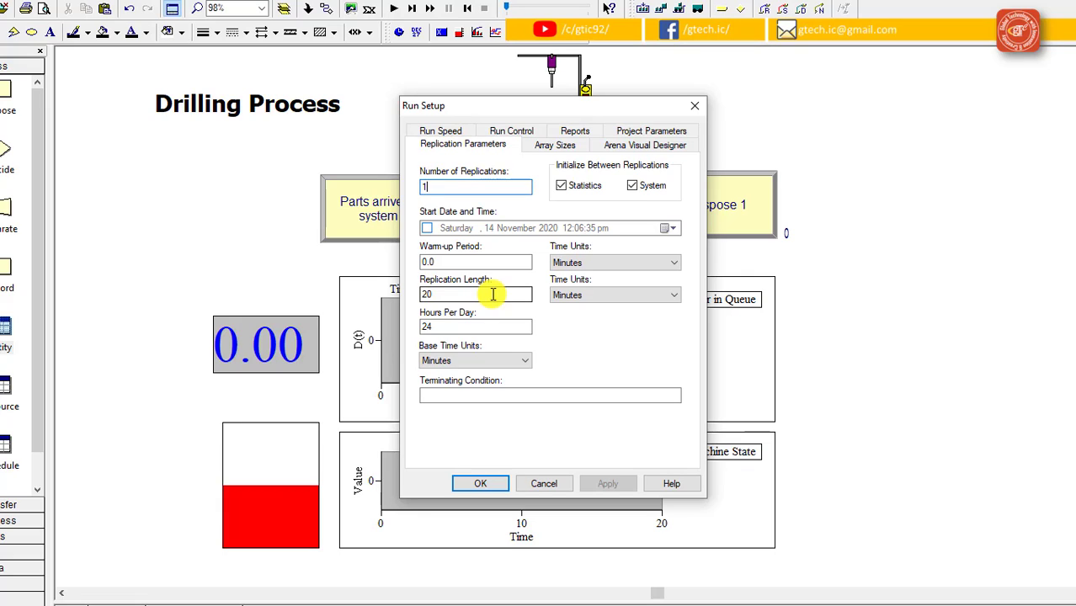
- Review the replication length, time units, hours per day and terminating condition in the Run Setup replication parameters, then close the dialog
{"action": "left_click", "coordinate": [577, 294]}
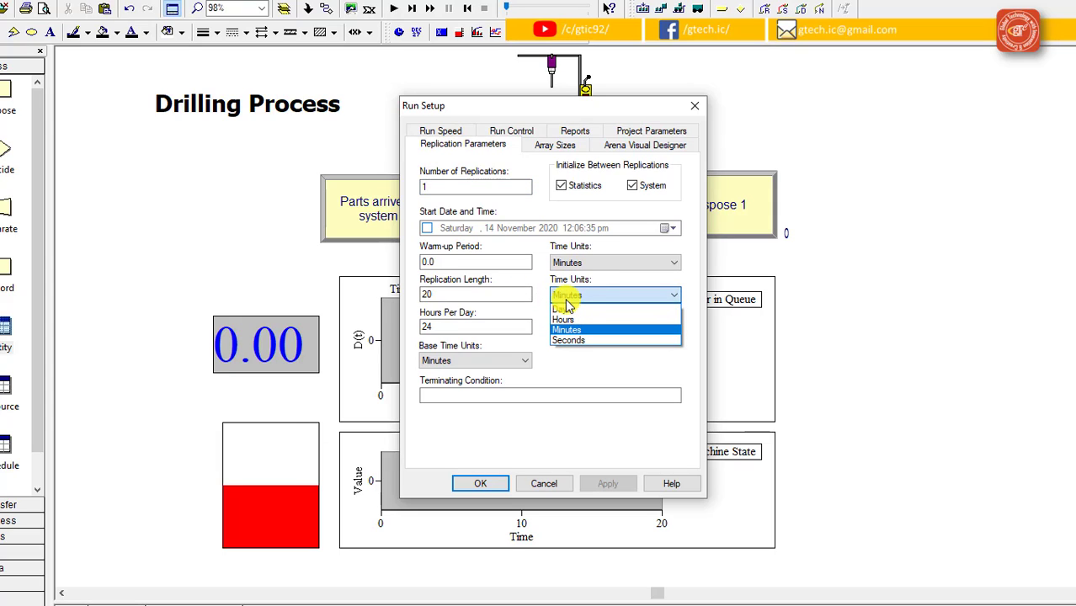
{"action": "left_click", "coordinate": [538, 312]}
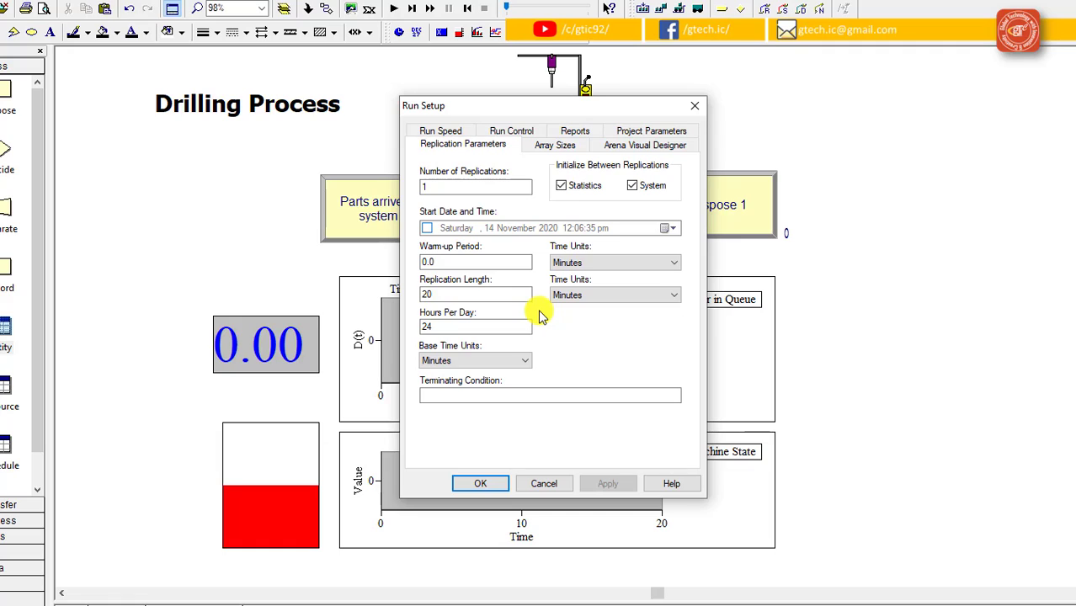
{"action": "left_click", "coordinate": [485, 324]}
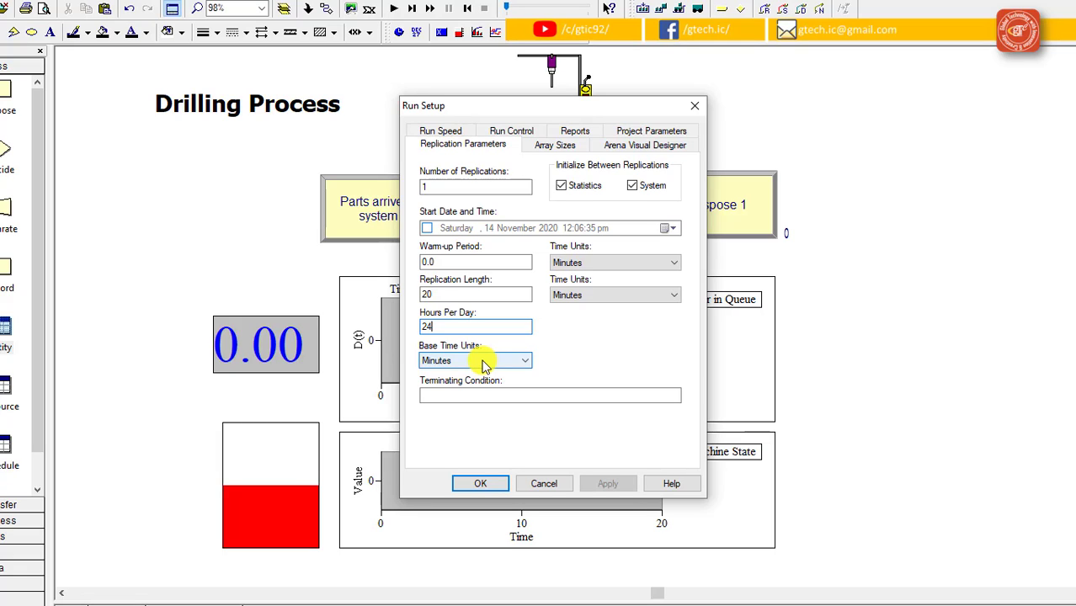
{"action": "left_click", "coordinate": [490, 393]}
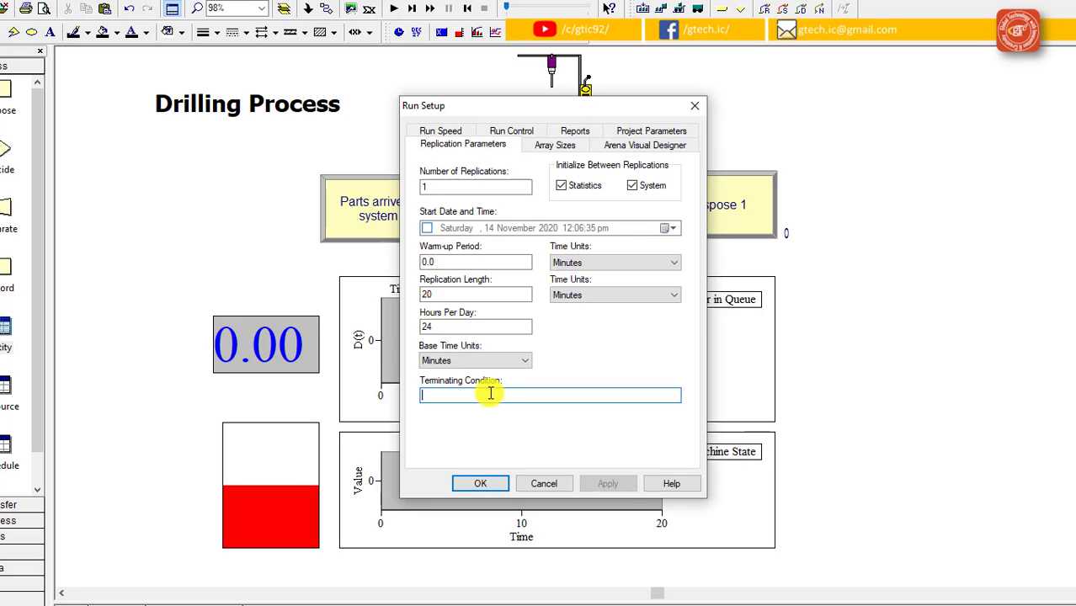
{"action": "left_click_drag", "start_coordinate": [526, 113], "coordinate": [749, 128]}
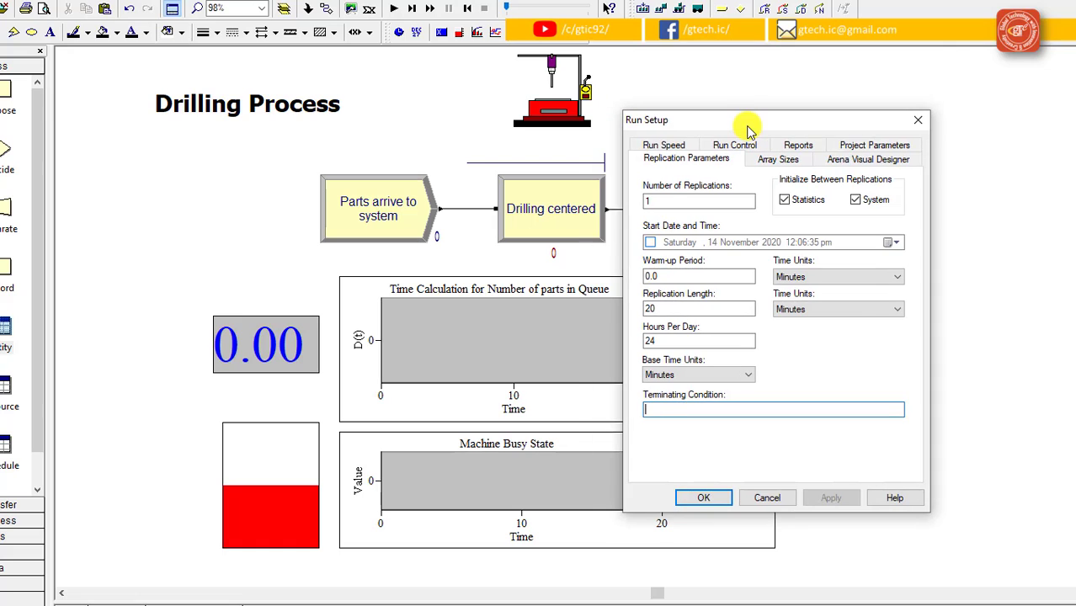
{"action": "left_click", "coordinate": [918, 119]}
- Inspect the Max Arrivals setting of the "Parts arrive to system" Create module and leave without changes
{"action": "double_click", "coordinate": [428, 202]}
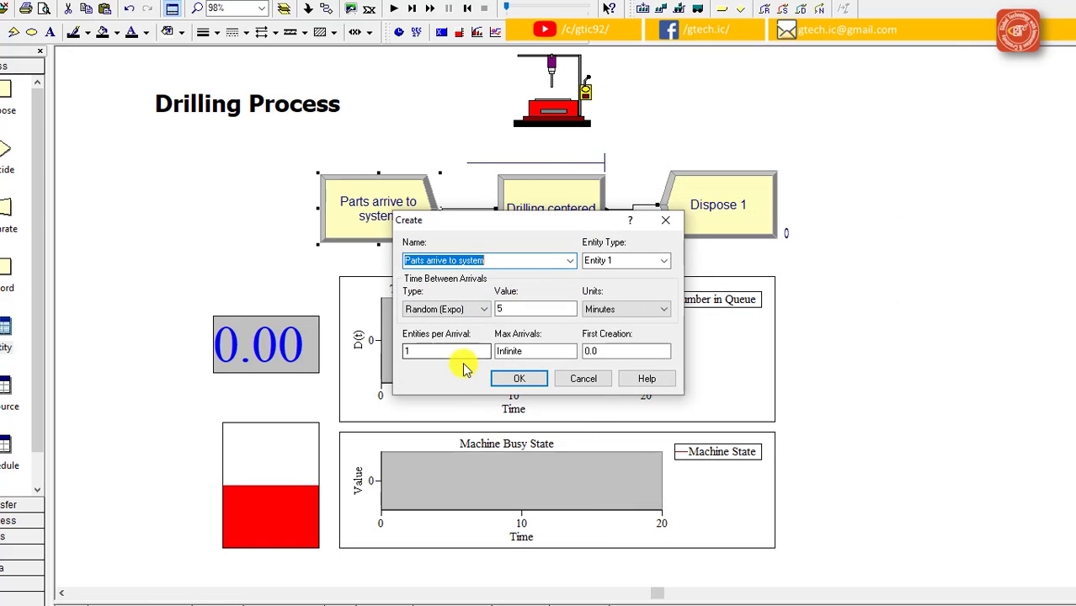
{"action": "left_click_drag", "start_coordinate": [530, 351], "coordinate": [499, 351]}
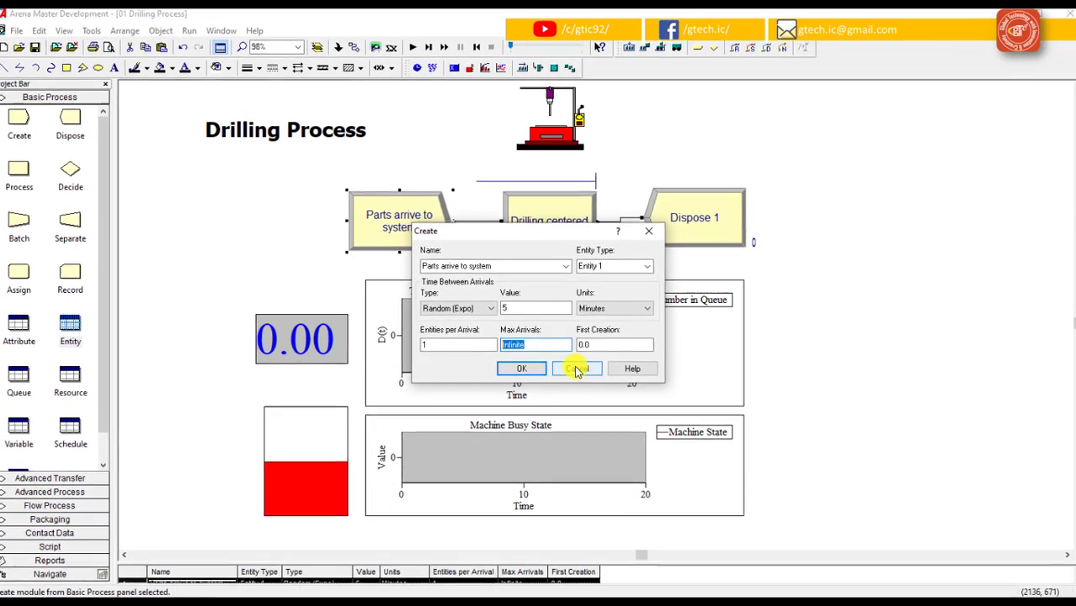
{"action": "left_click", "coordinate": [576, 371]}
- Examine the Run Setup replication parameters, animation speed, default report choices and run control options without changing them
{"action": "left_click", "coordinate": [189, 31]}
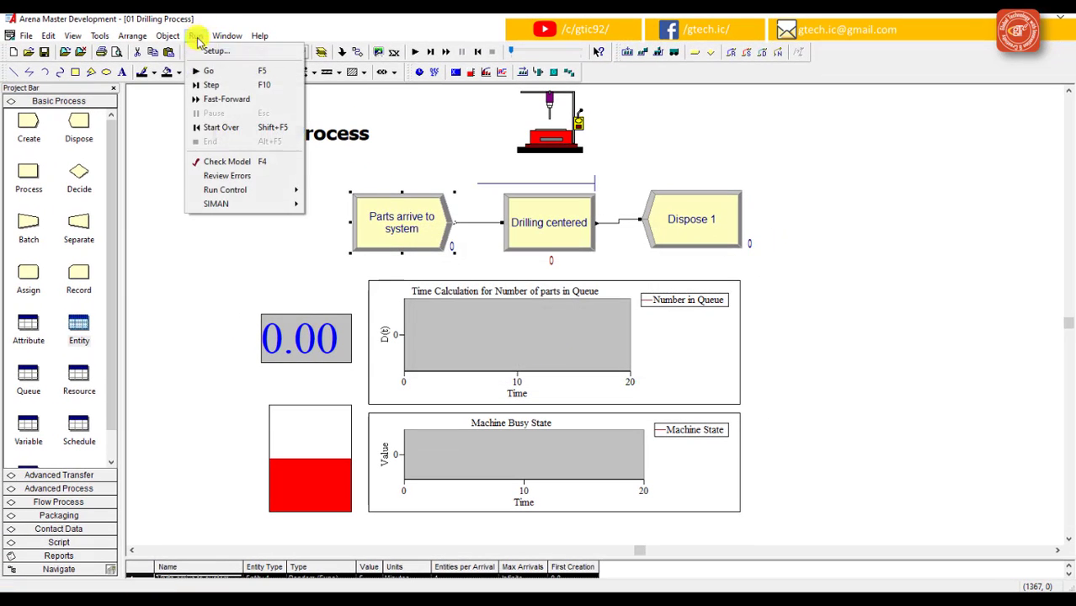
{"action": "left_click", "coordinate": [206, 47]}
{"action": "left_click", "coordinate": [499, 386]}
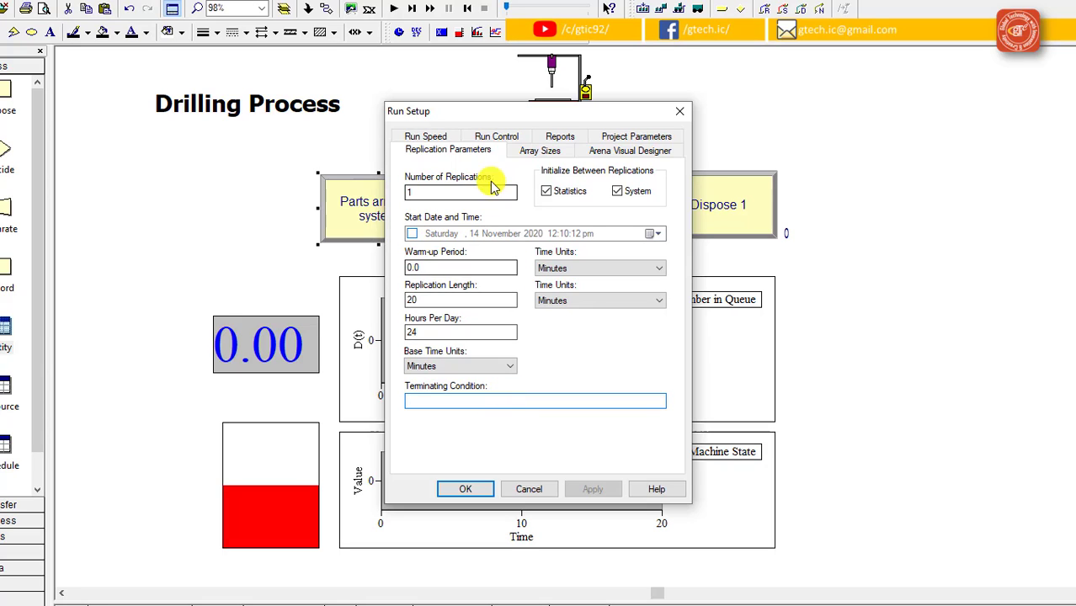
{"action": "left_click", "coordinate": [449, 139]}
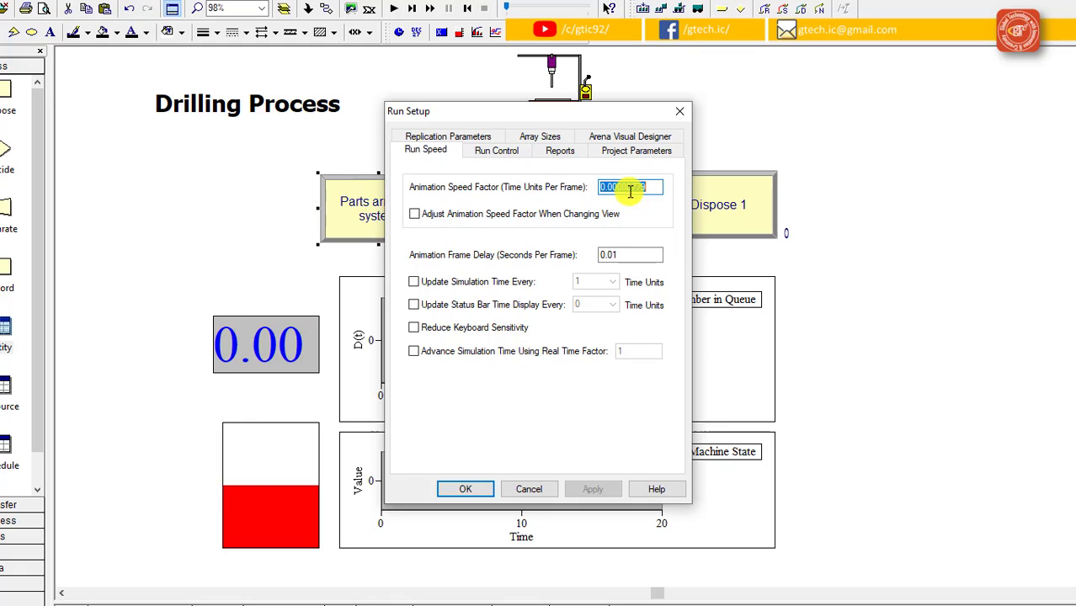
{"action": "left_click", "coordinate": [561, 154]}
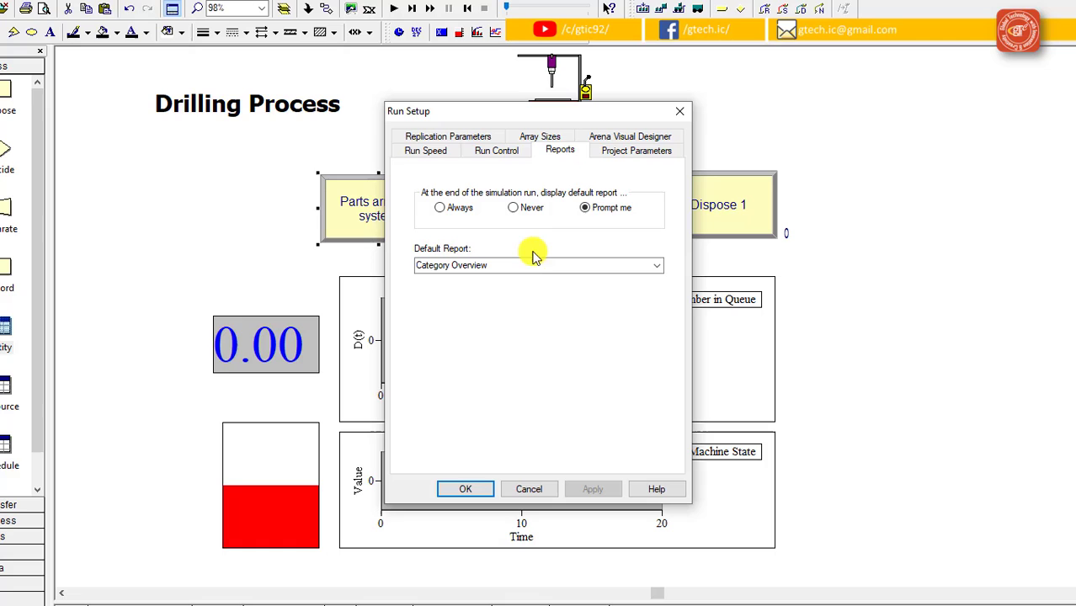
{"action": "left_click", "coordinate": [652, 266]}
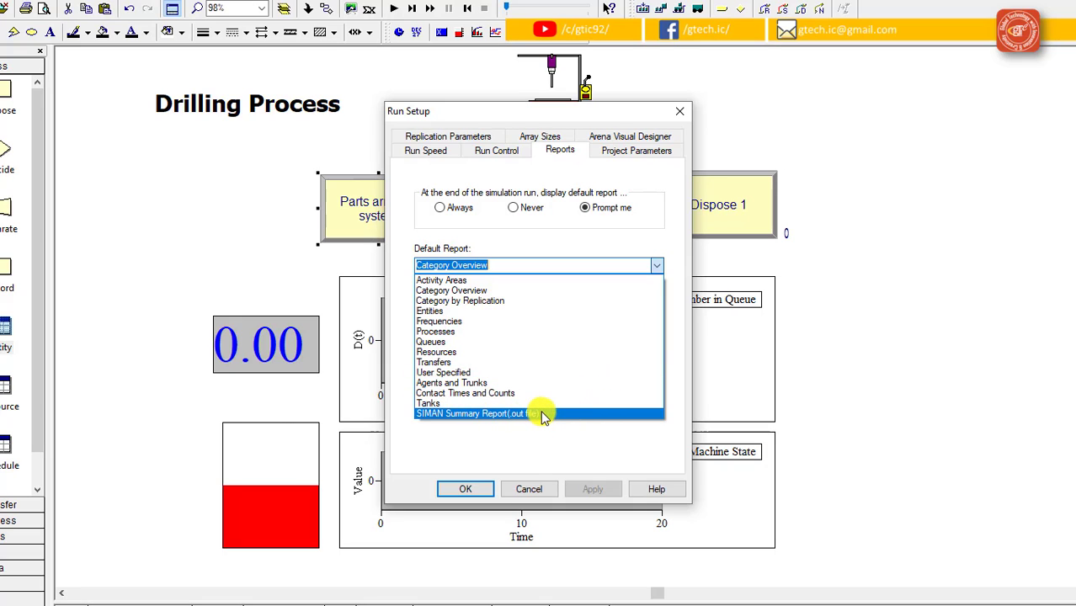
{"action": "left_click", "coordinate": [547, 291]}
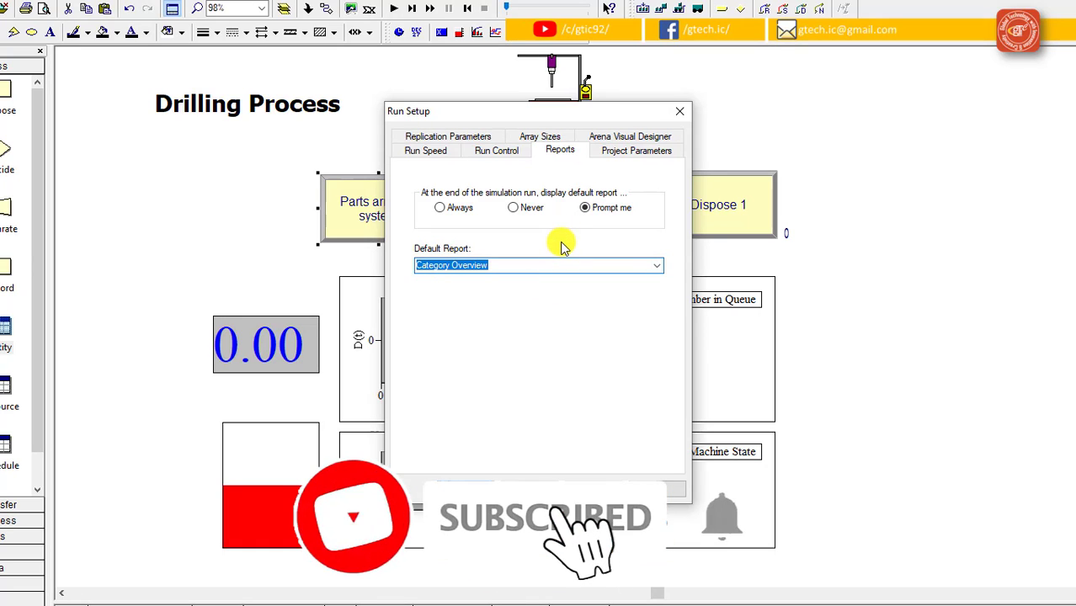
{"action": "left_click", "coordinate": [495, 150]}
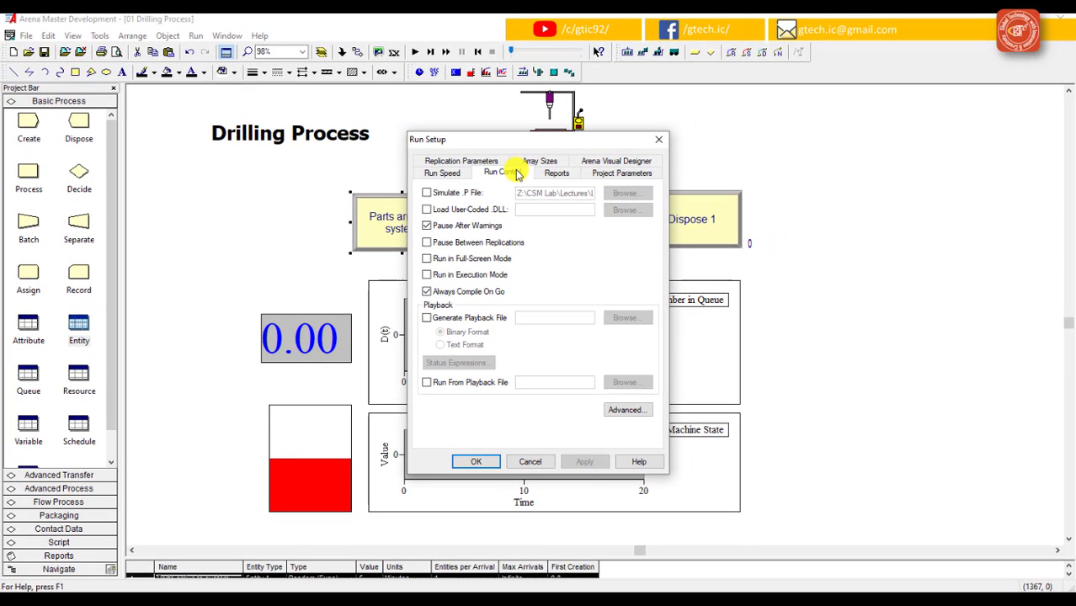
{"action": "left_click", "coordinate": [533, 462]}
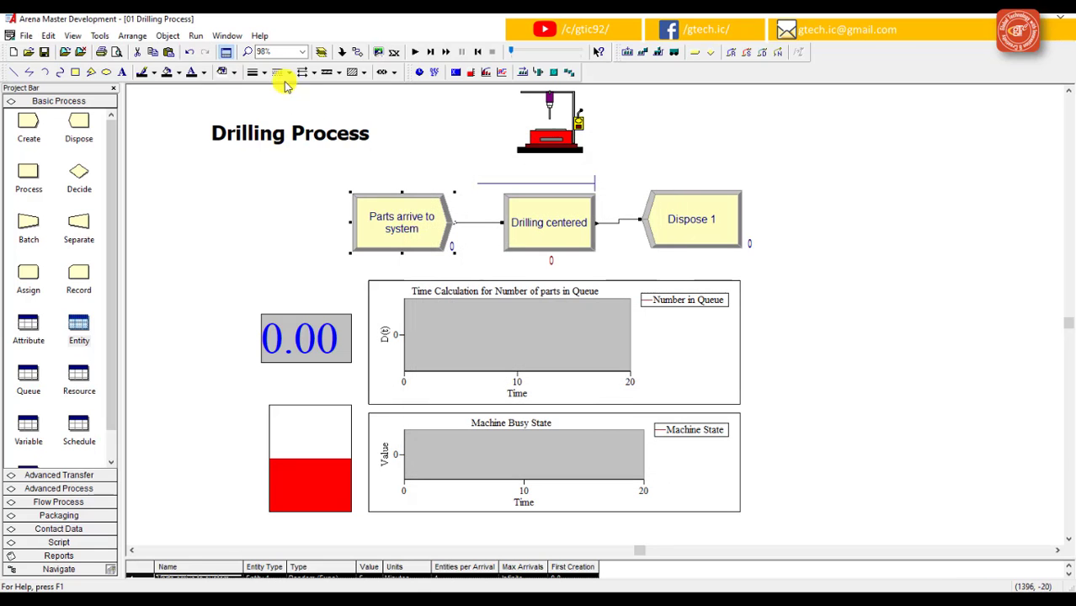
- Enable Batch Run (No Animation), run the drilling simulation to completion and decline to view the results
{"action": "left_click", "coordinate": [205, 36]}
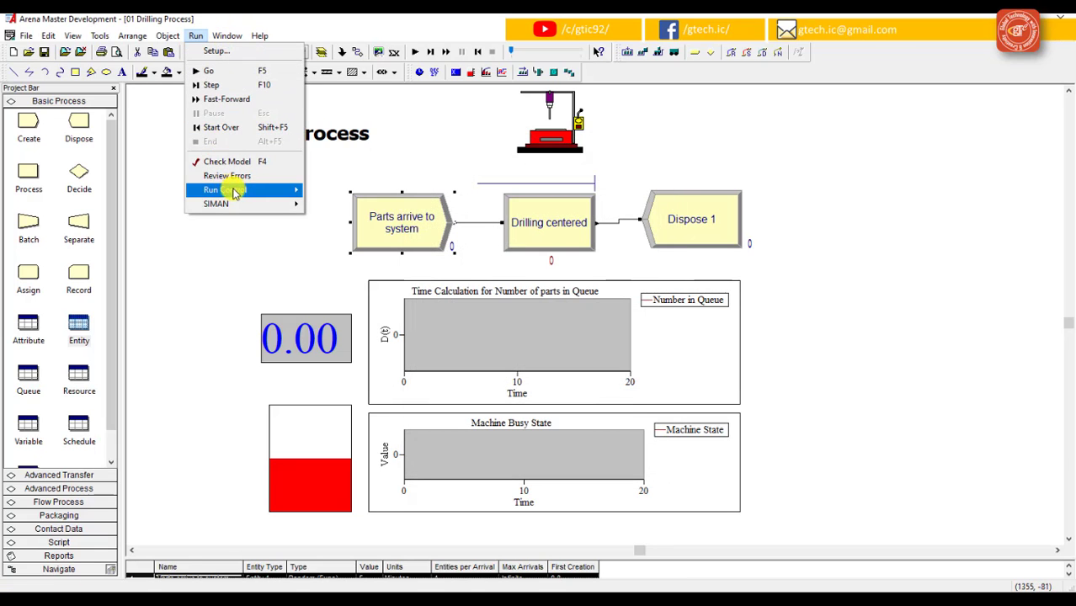
{"action": "mouse_move", "coordinate": [265, 192]}
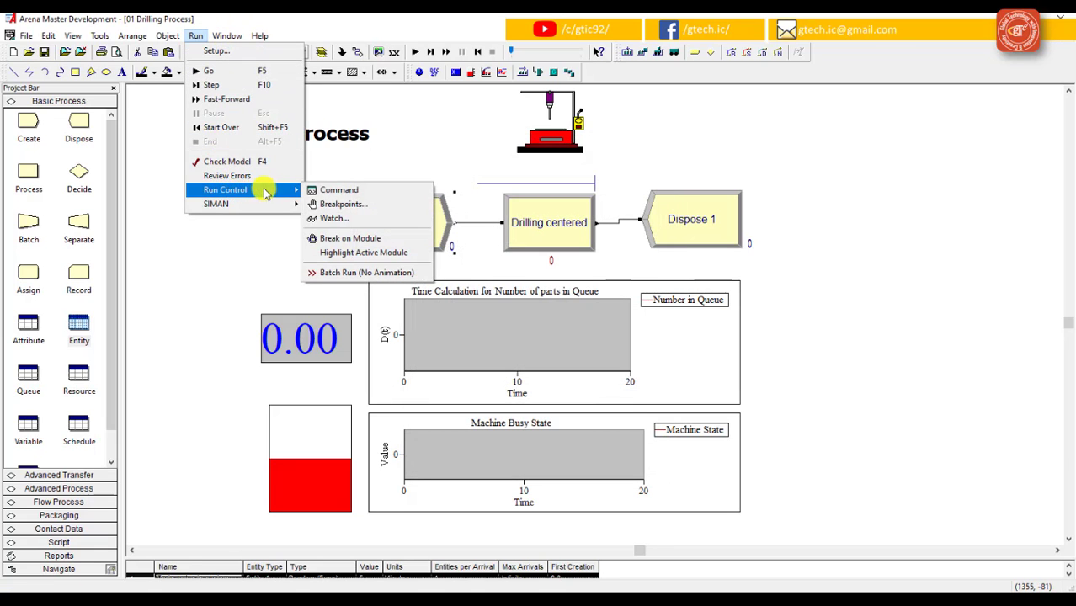
{"action": "left_click", "coordinate": [373, 274]}
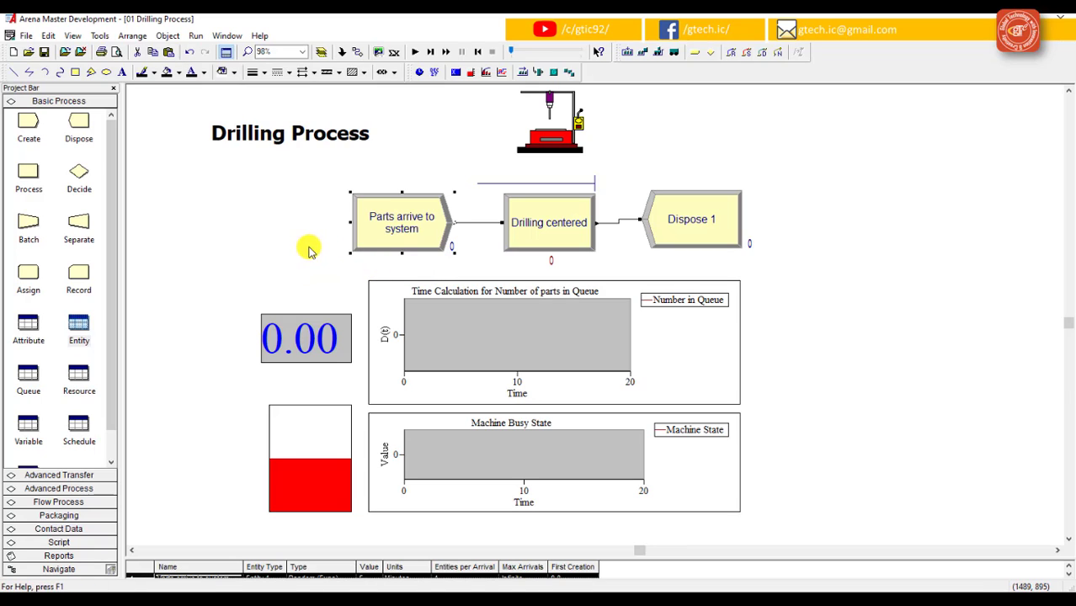
{"action": "left_click", "coordinate": [415, 52]}
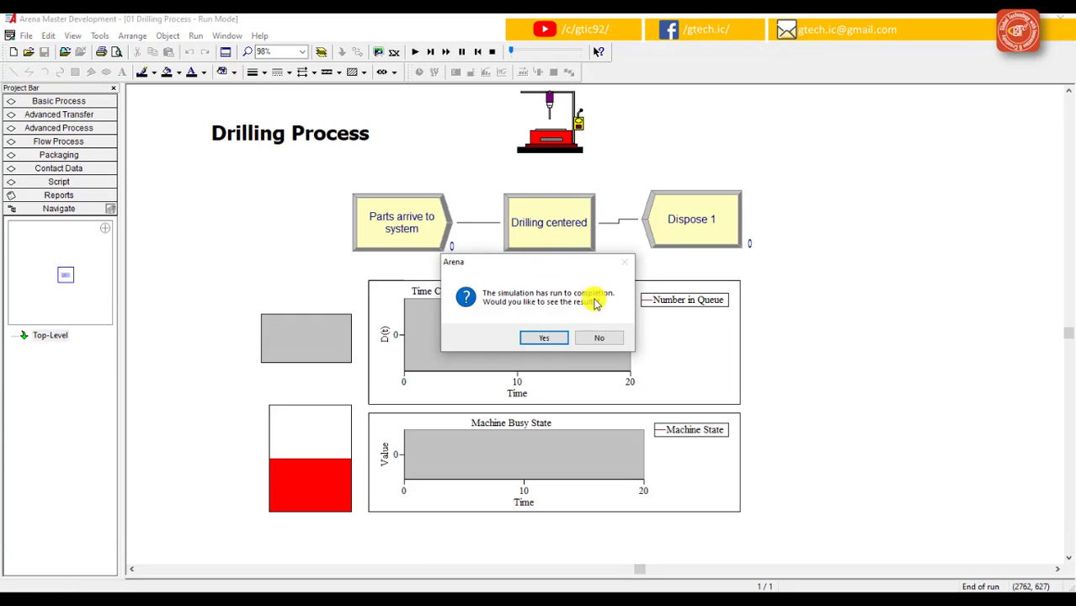
{"action": "left_click", "coordinate": [598, 338]}
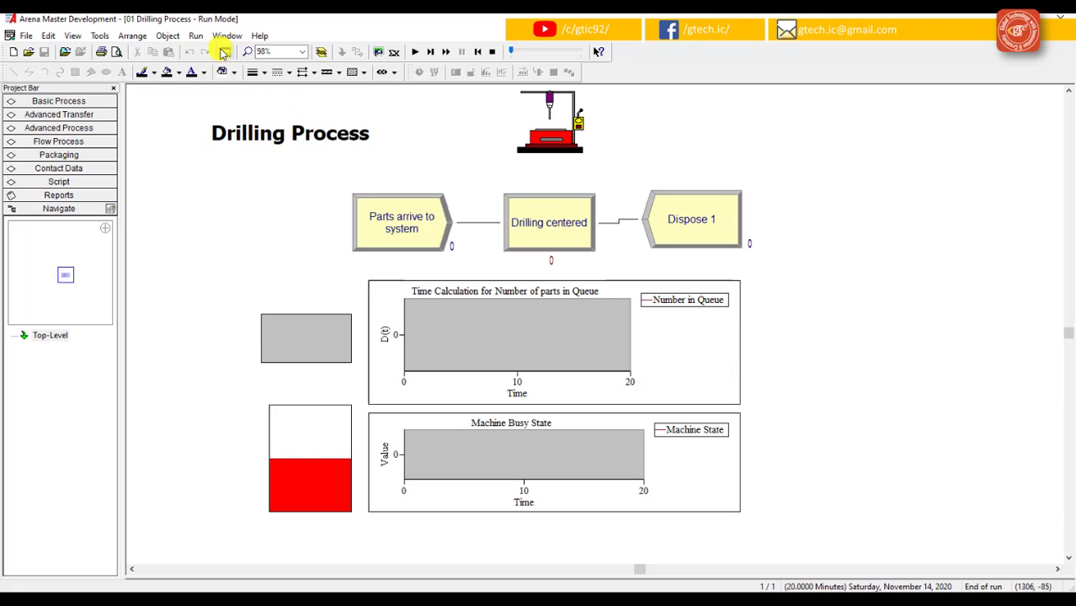
- Disable Batch Run (No Animation), run the drilling simulation again and end the run
{"action": "left_click", "coordinate": [196, 36]}
{"action": "mouse_move", "coordinate": [287, 190]}
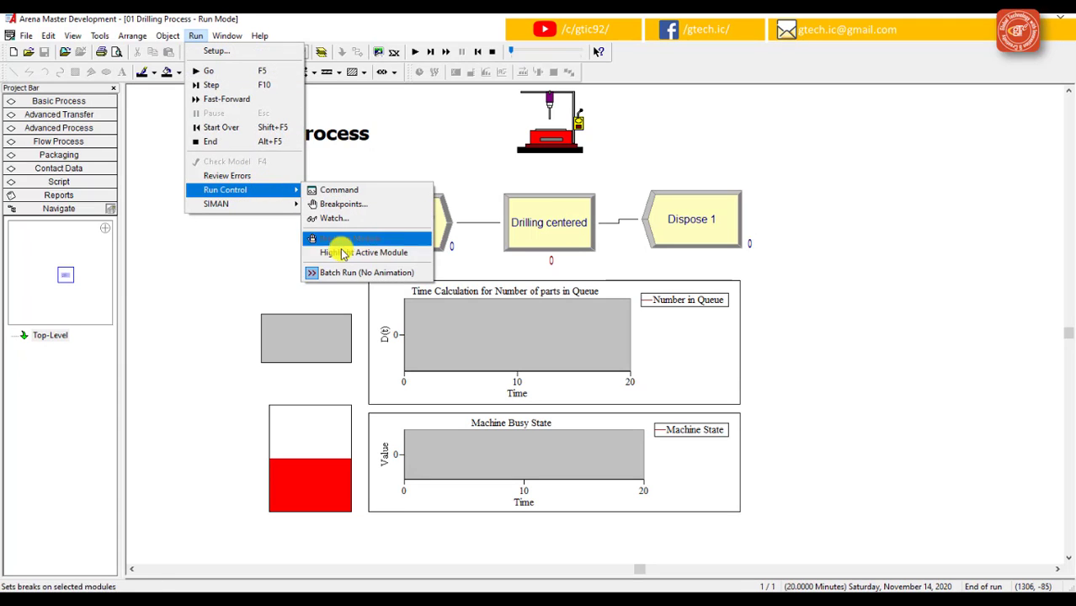
{"action": "left_click", "coordinate": [344, 270]}
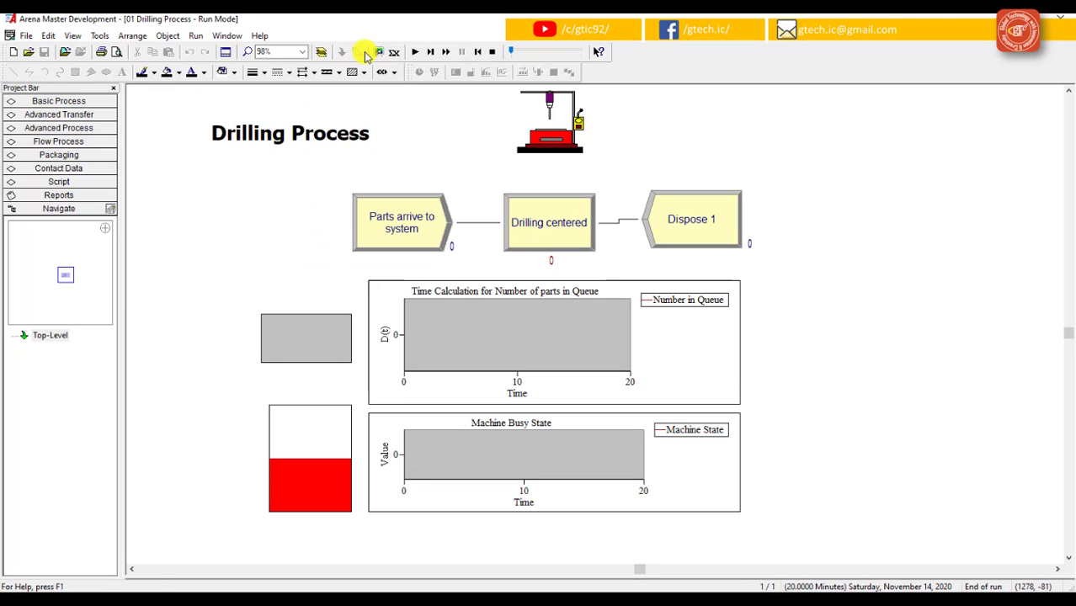
{"action": "left_click", "coordinate": [414, 52]}
{"action": "left_click", "coordinate": [492, 51]}
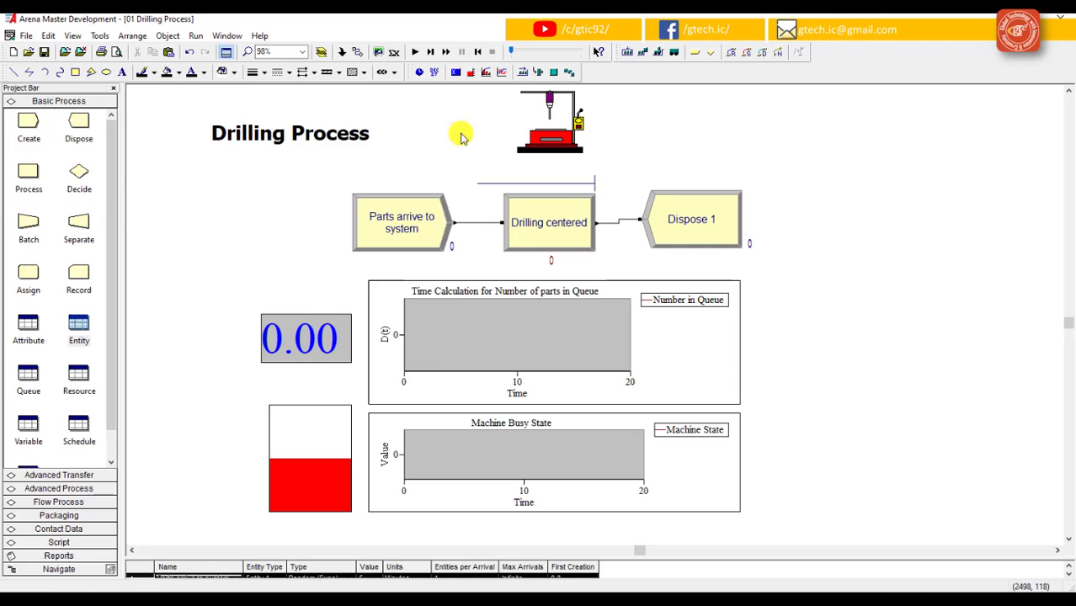
- Review the Run Control options in Run Setup, including the playback file settings, and cancel the dialog
{"action": "left_click", "coordinate": [196, 36]}
{"action": "left_click", "coordinate": [212, 52]}
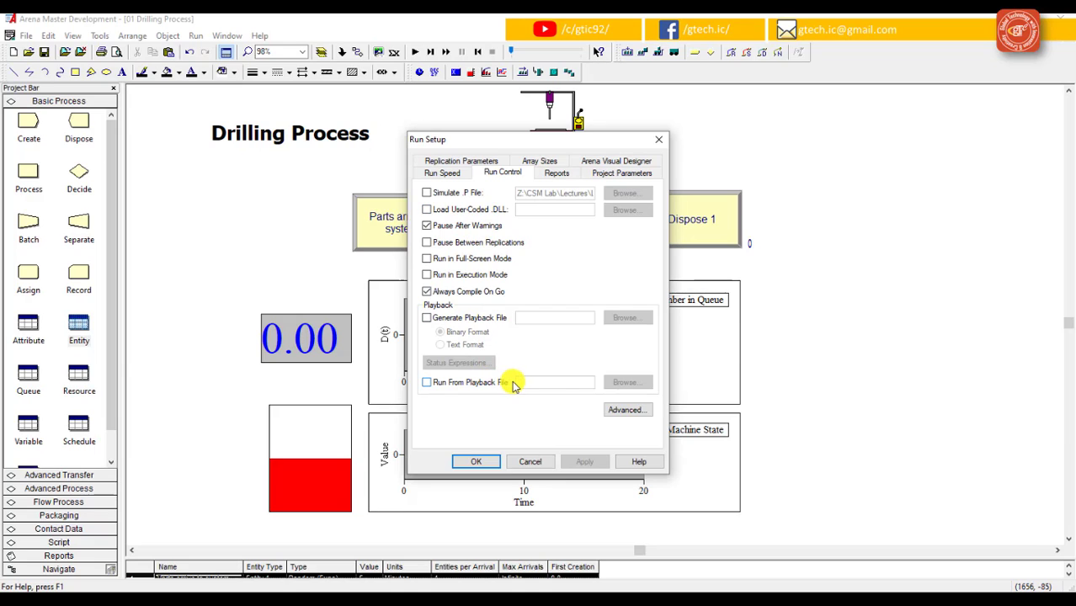
{"action": "left_click", "coordinate": [537, 462]}
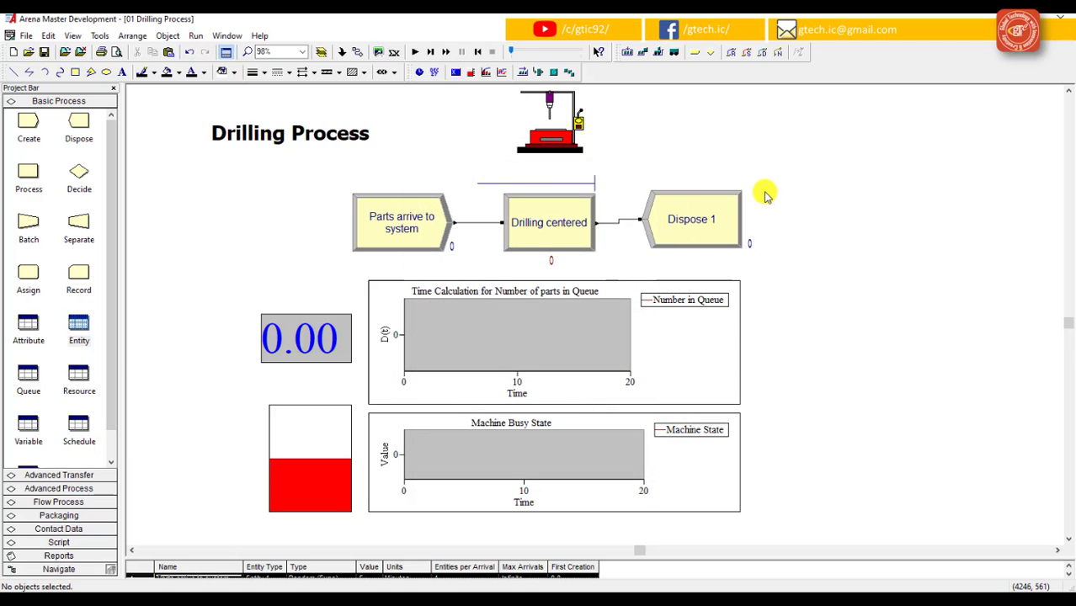
- Close the 01 Drilling Process model and open the 02 Barber Shop model
{"action": "left_click", "coordinate": [26, 35]}
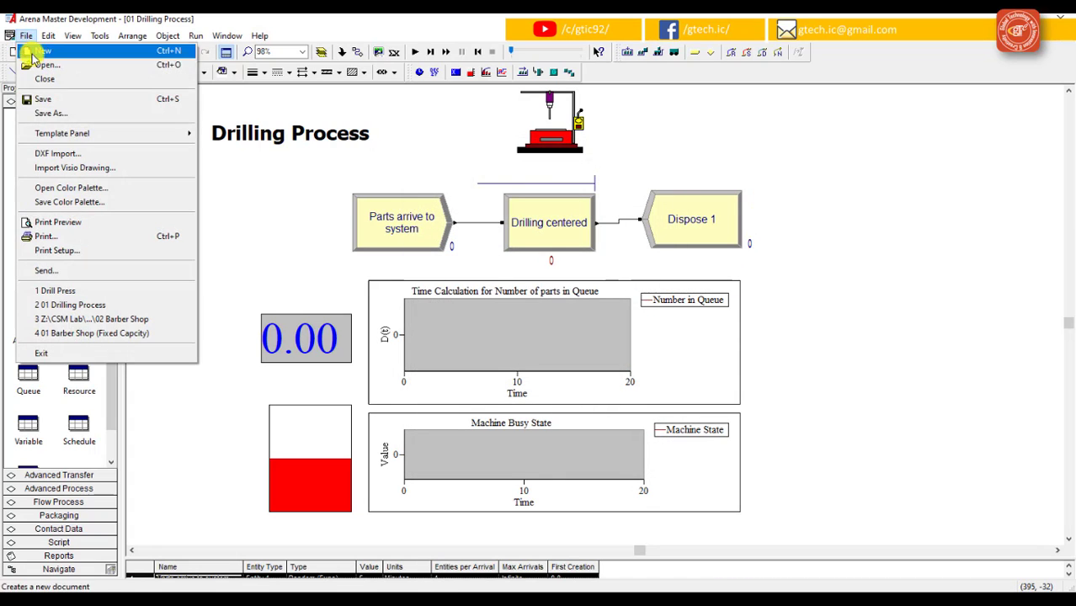
{"action": "left_click", "coordinate": [35, 78]}
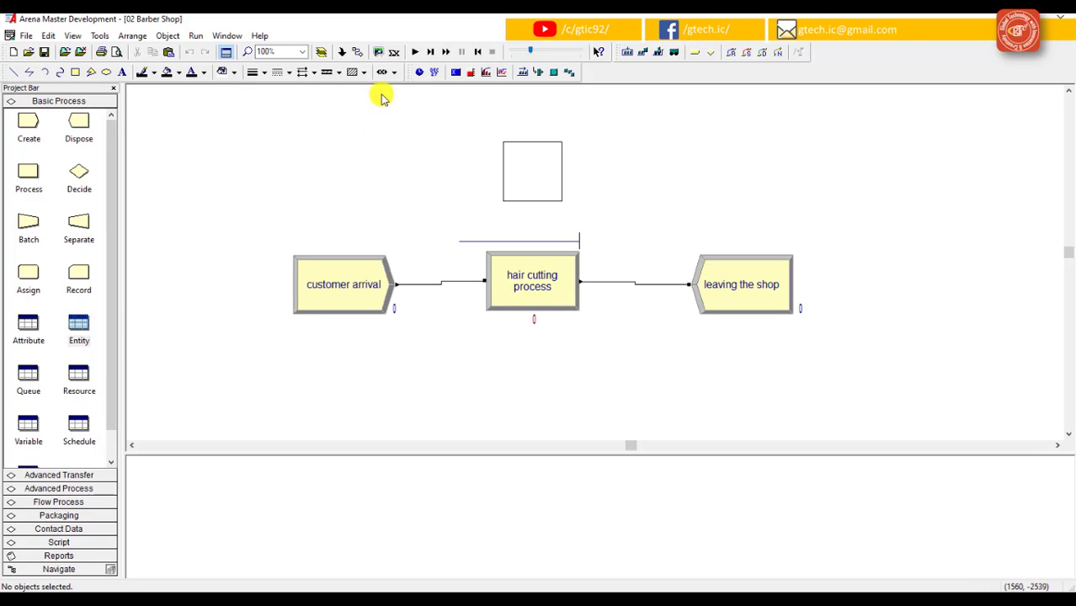
- Step into the barber shop simulation, let it run with animation and end the run
{"action": "left_click", "coordinate": [429, 51]}
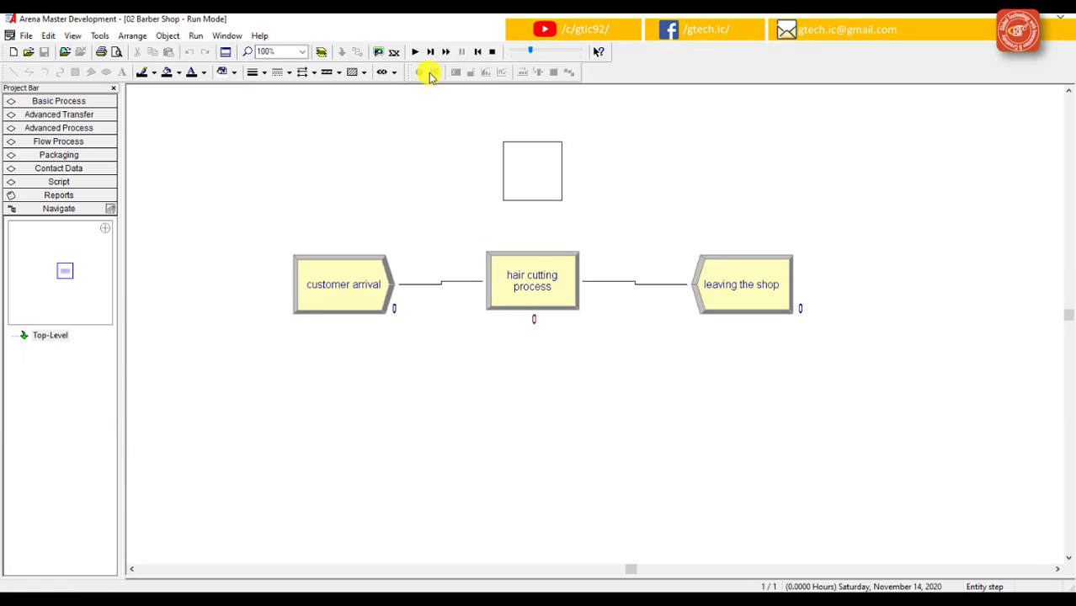
{"action": "left_click", "coordinate": [414, 51]}
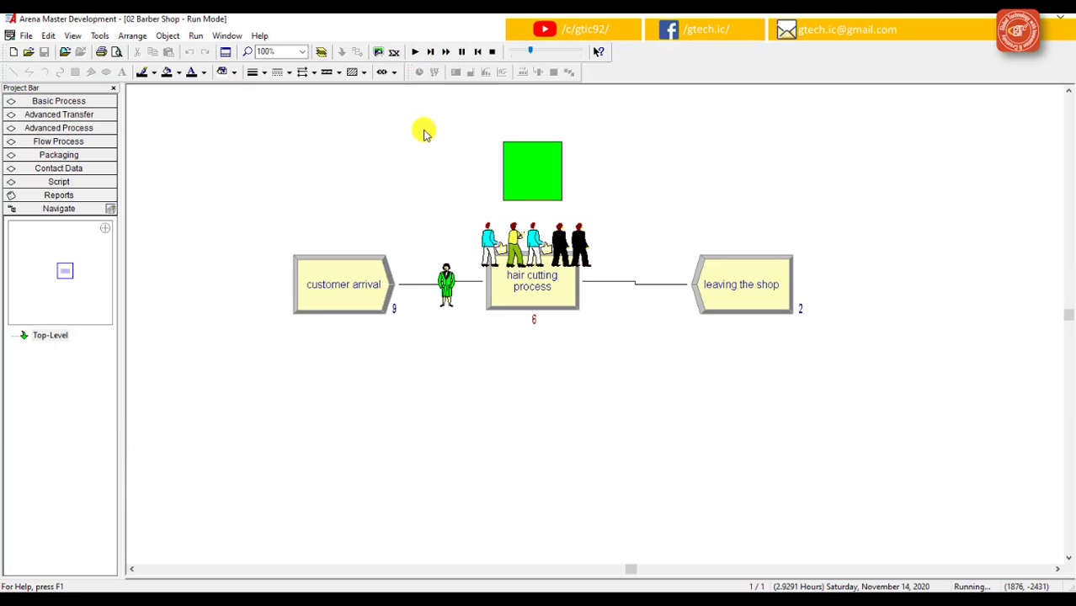
{"action": "left_click", "coordinate": [491, 52]}
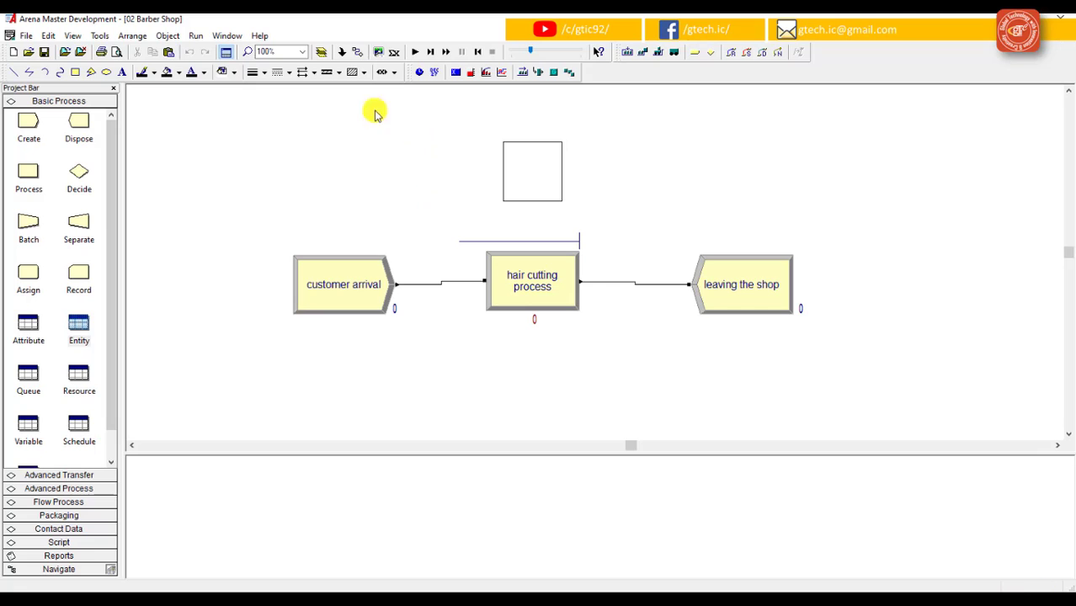
- Open the Expression Builder for the Terminating Condition in the Replication Parameters of Run Setup
{"action": "left_click", "coordinate": [194, 36]}
{"action": "left_click", "coordinate": [195, 51]}
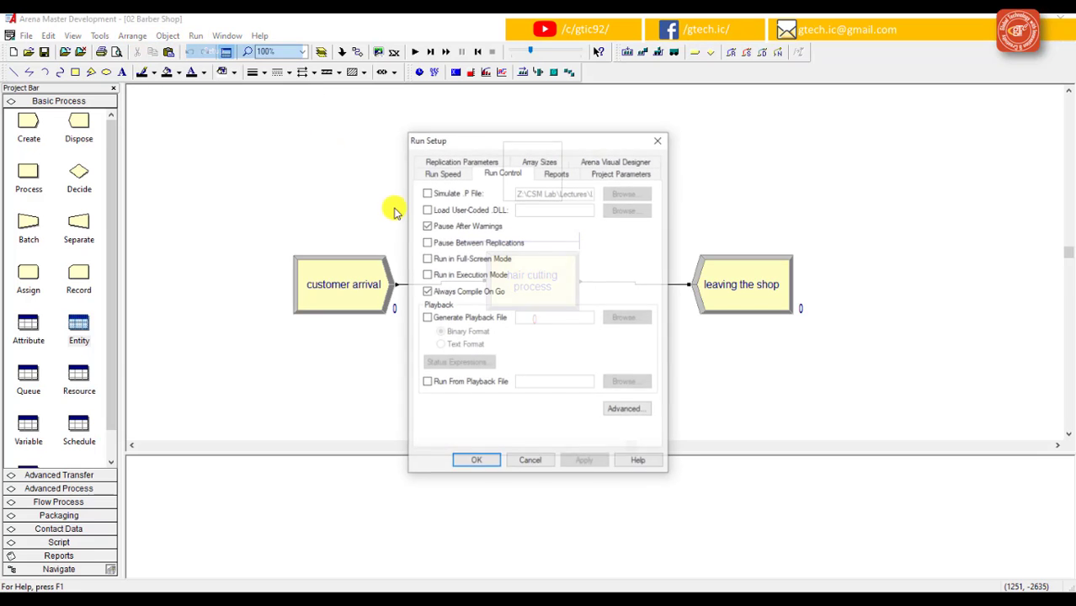
{"action": "left_click", "coordinate": [463, 162]}
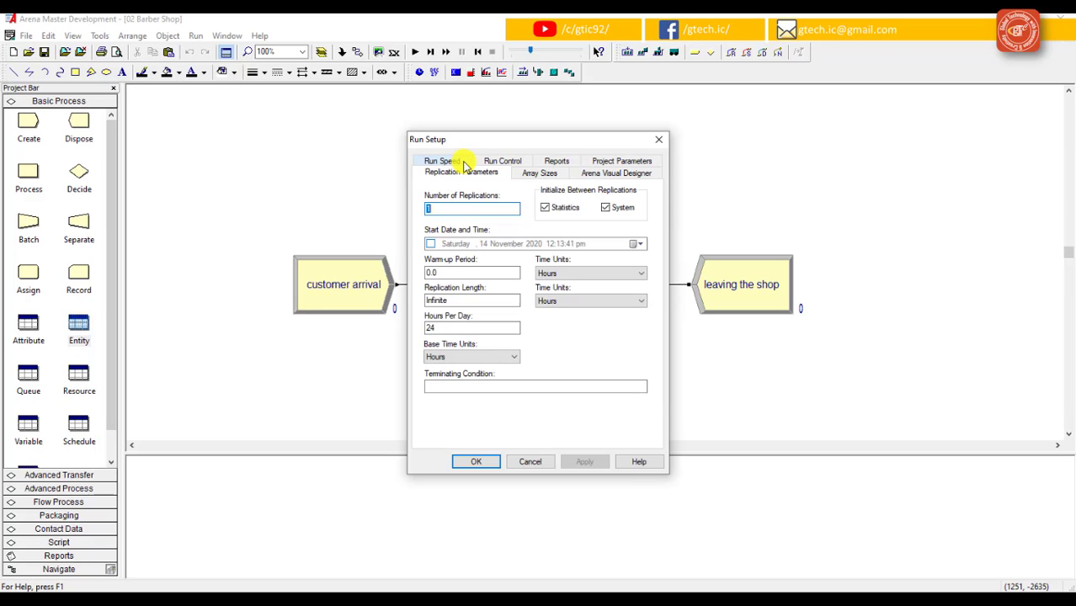
{"action": "left_click", "coordinate": [481, 385]}
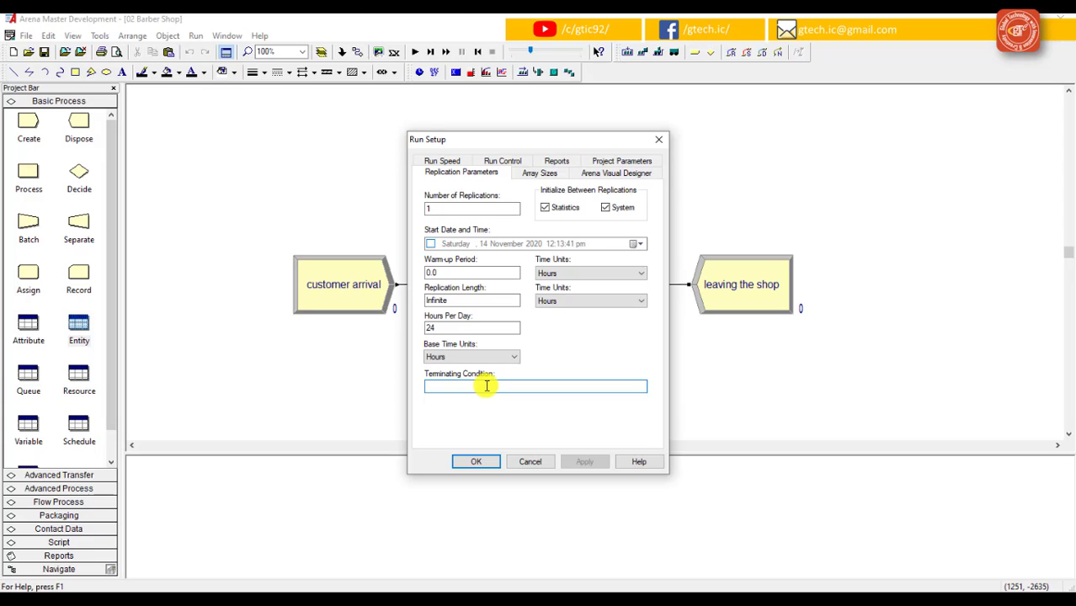
{"action": "right_click", "coordinate": [486, 385]}
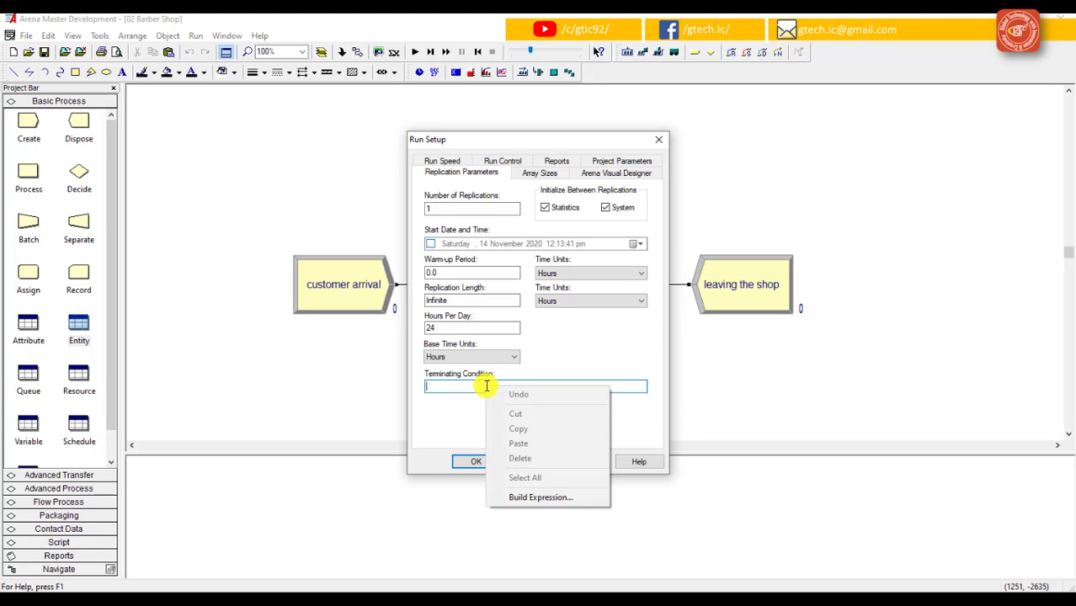
{"action": "left_click", "coordinate": [543, 498]}
{"action": "left_click_drag", "start_coordinate": [565, 150], "coordinate": [814, 131]}
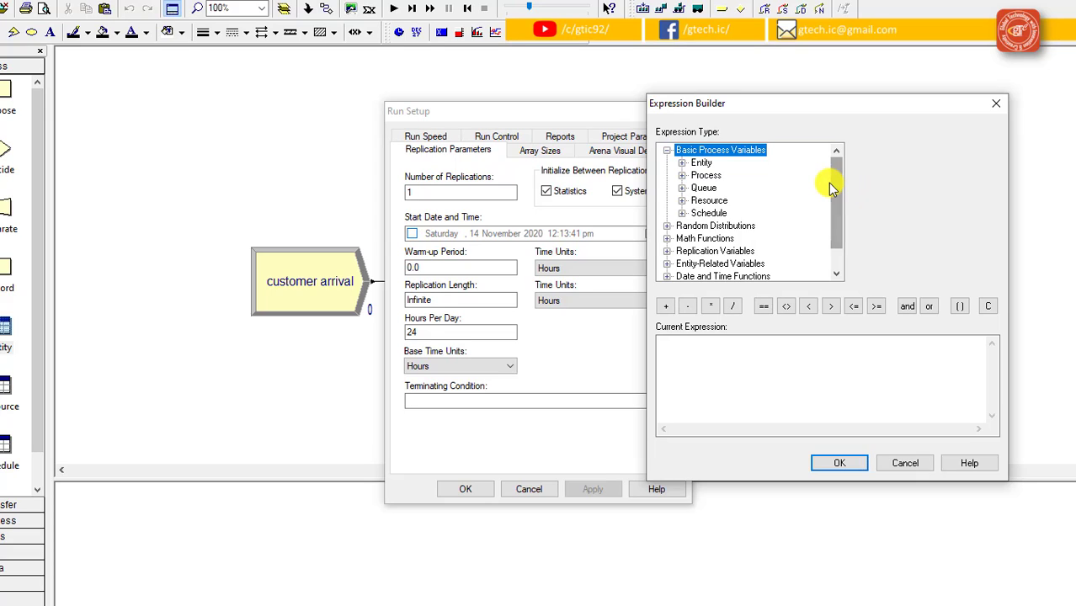
- Build the terminating condition NQ(hair cutting process.Queue) == 4 from the queue's Current Number In Queue variable and accept the Run Setup
{"action": "double_click", "coordinate": [703, 187]}
{"action": "left_click", "coordinate": [718, 188]}
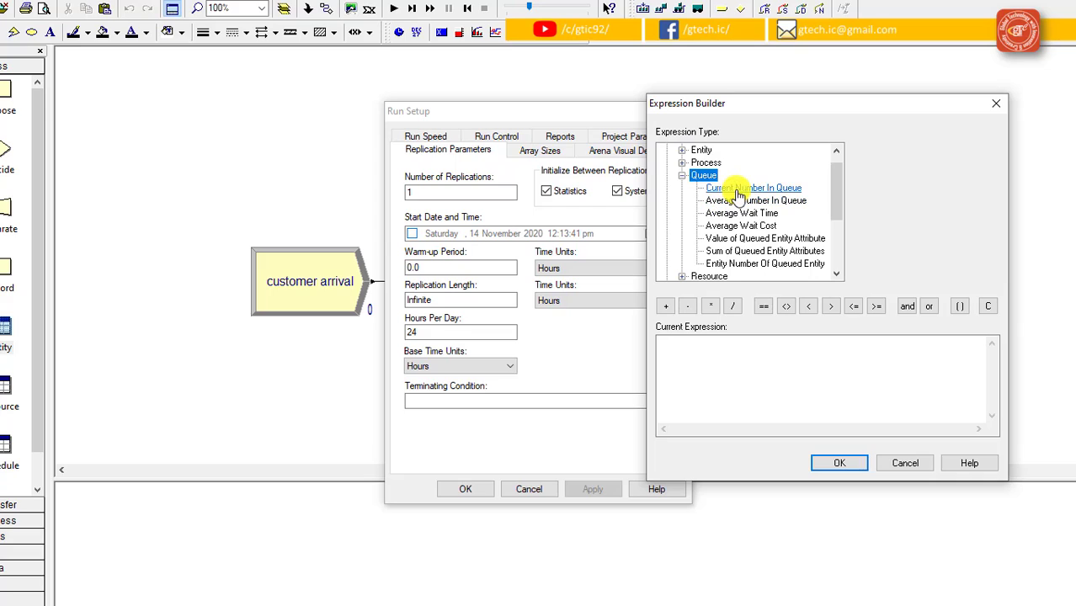
{"action": "left_click", "coordinate": [800, 347]}
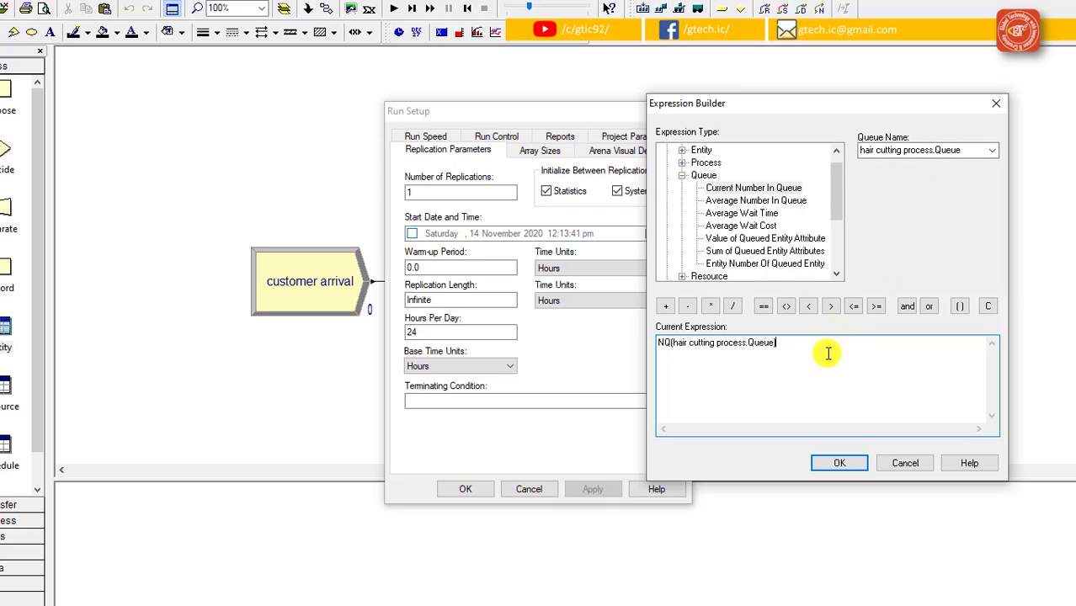
{"action": "left_click", "coordinate": [762, 305]}
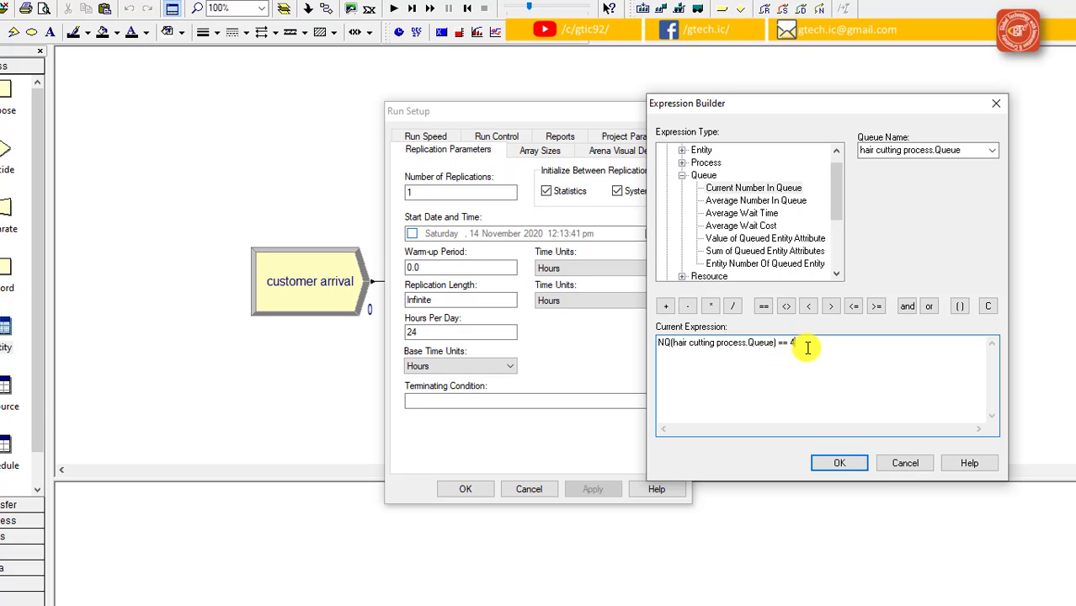
{"action": "left_click", "coordinate": [839, 463]}
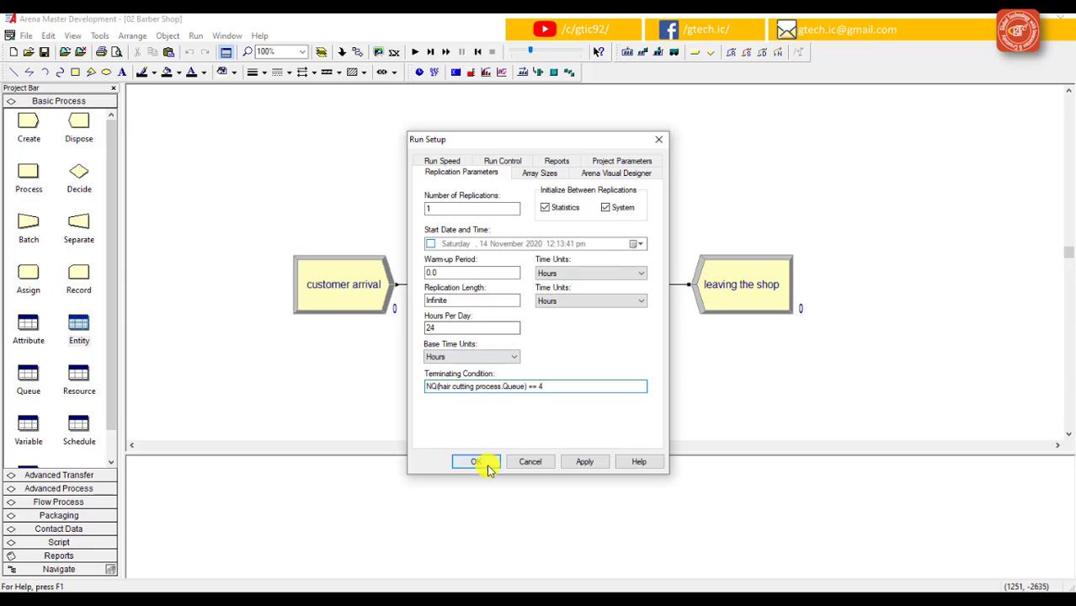
{"action": "left_click", "coordinate": [476, 462]}
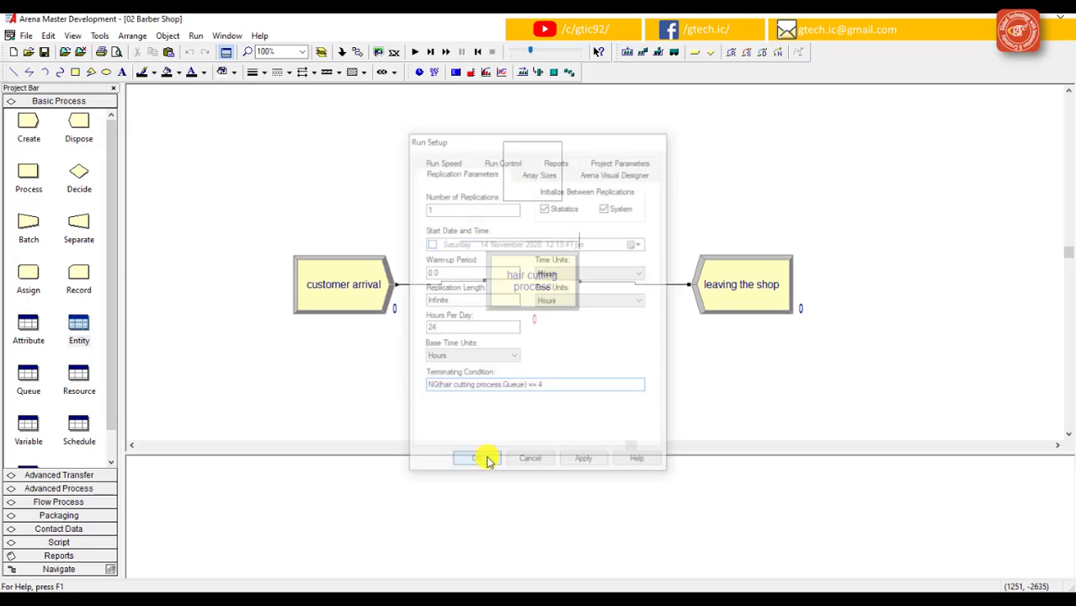
- Step through the barber shop simulation at the slowest animation speed, advance it to completion and uncover the model behind the results prompt
{"action": "left_click", "coordinate": [431, 53]}
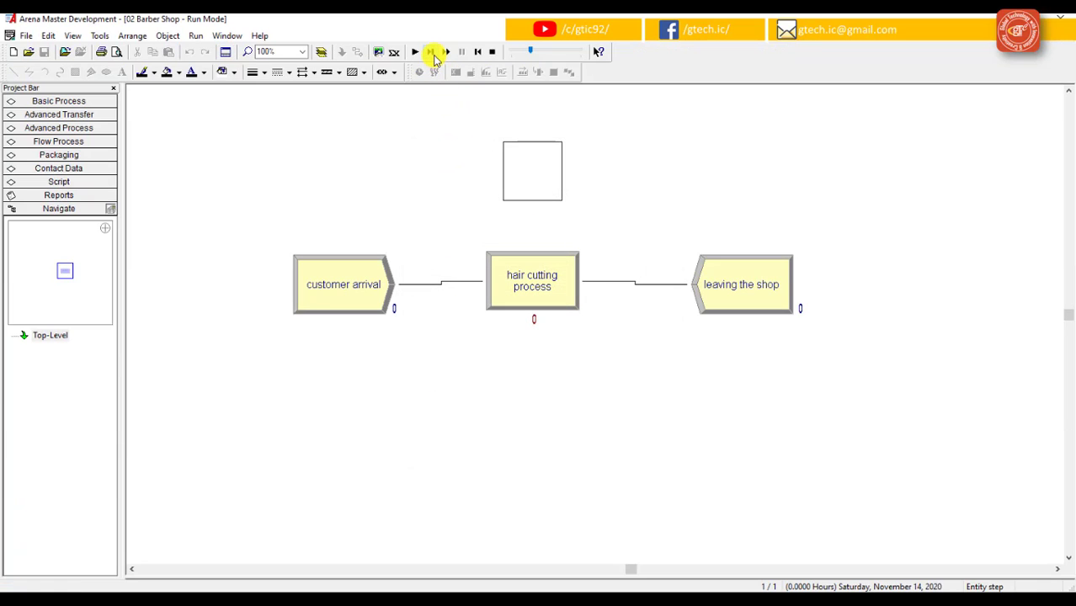
{"action": "left_click", "coordinate": [430, 52]}
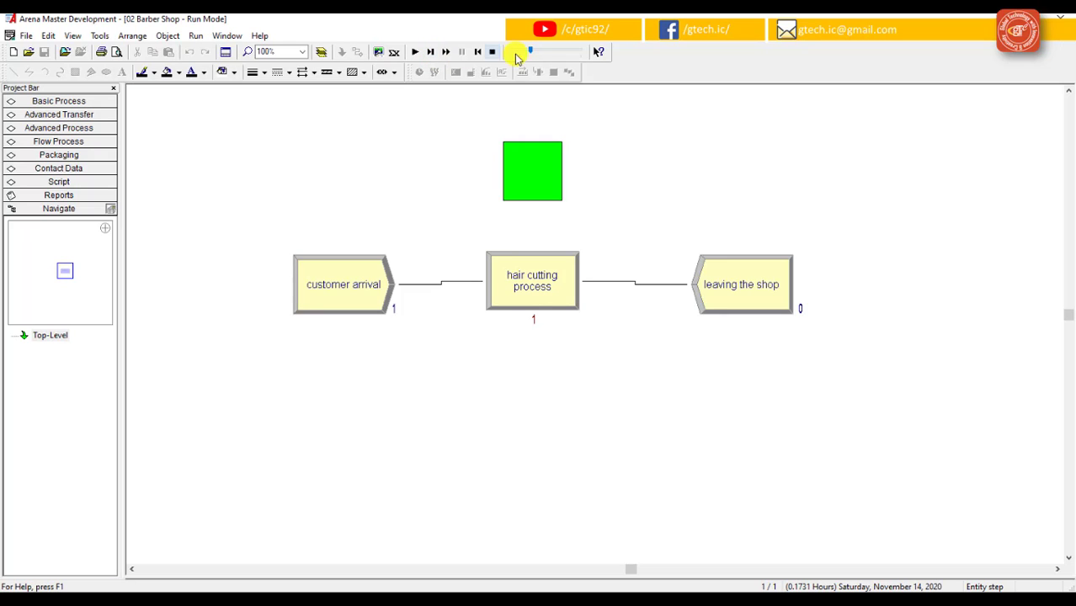
{"action": "left_click", "coordinate": [429, 53]}
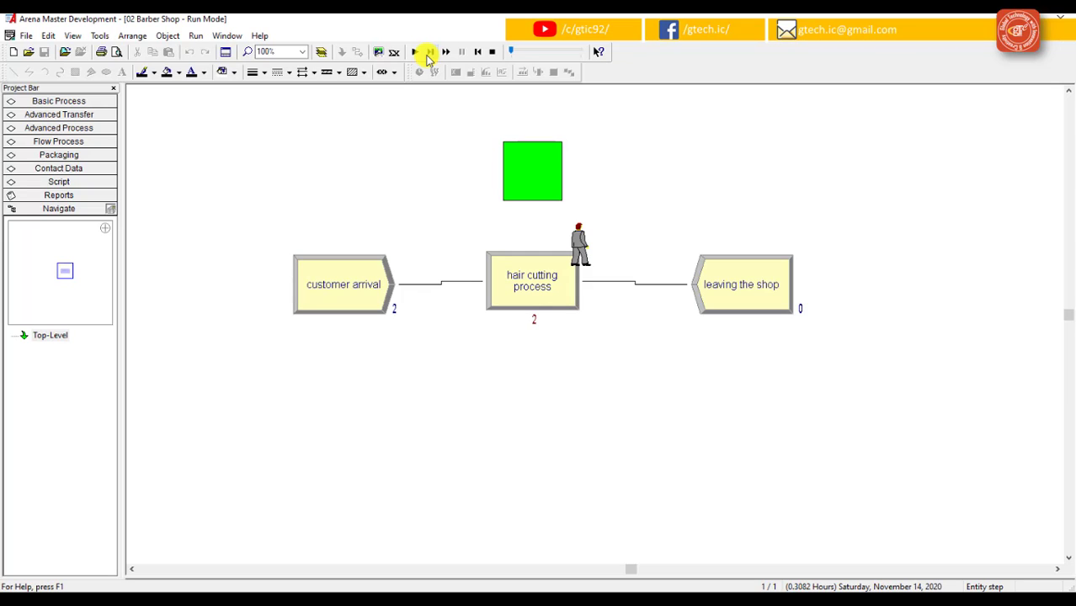
{"action": "left_click", "coordinate": [428, 54]}
{"action": "left_click", "coordinate": [428, 53]}
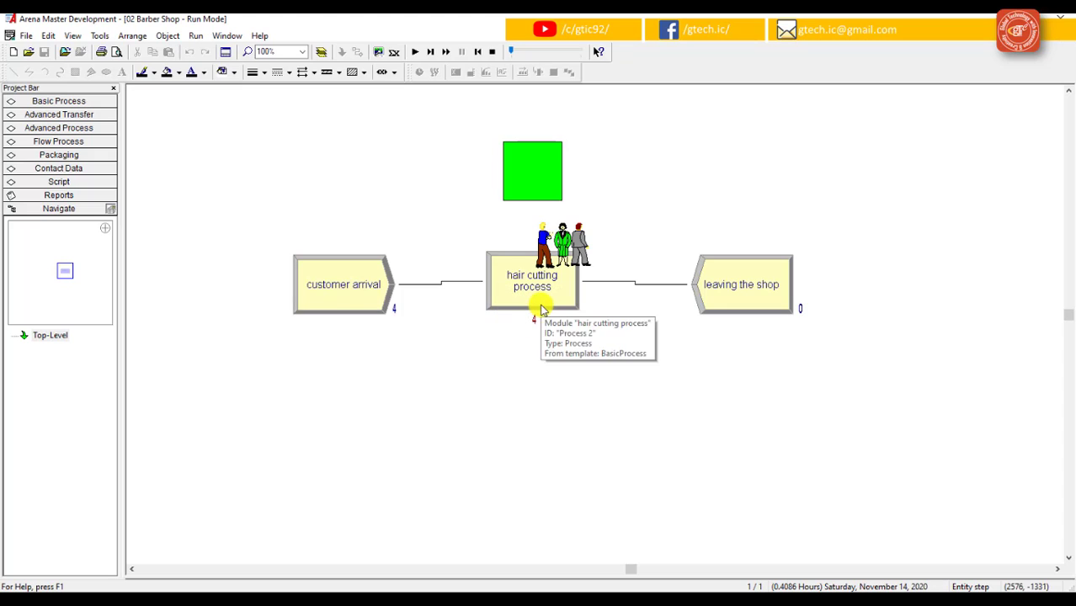
{"action": "left_click", "coordinate": [429, 52]}
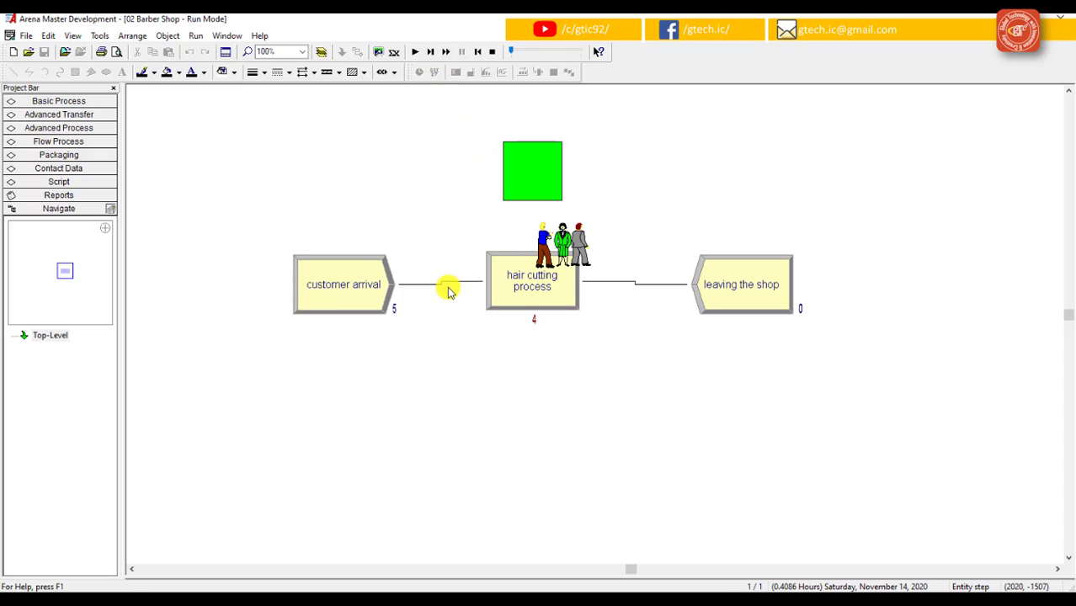
{"action": "left_click", "coordinate": [429, 52]}
{"action": "left_click", "coordinate": [446, 52]}
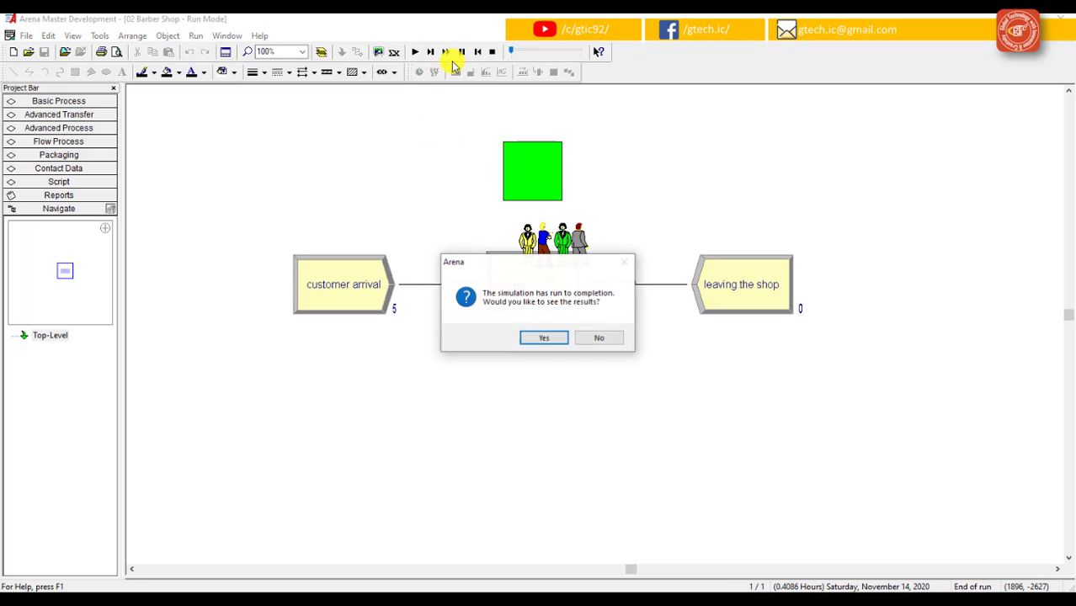
{"action": "left_click_drag", "start_coordinate": [499, 260], "coordinate": [774, 170]}
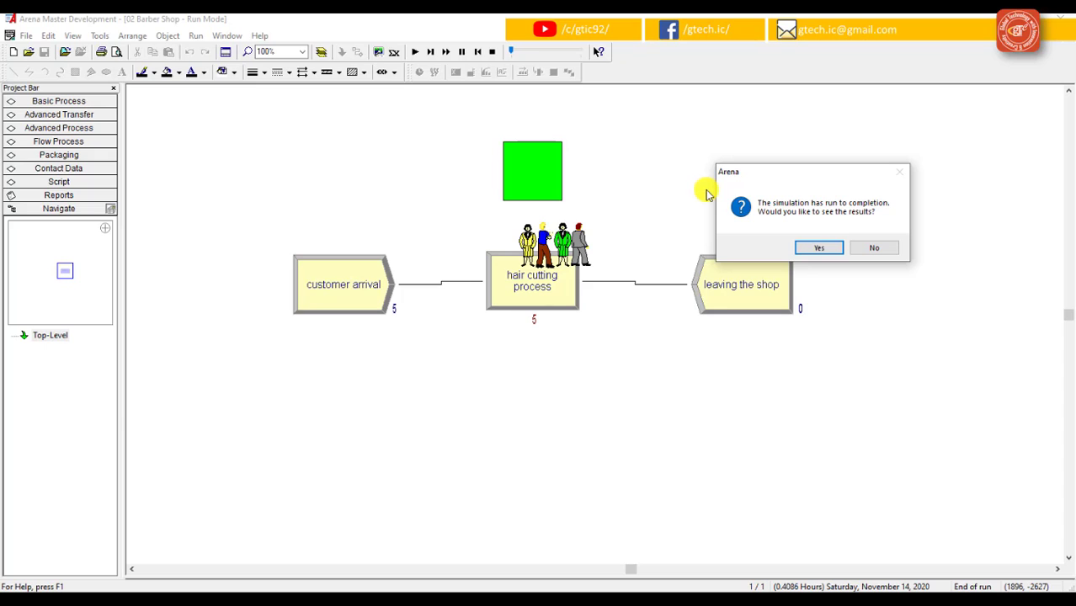
- View the Category Overview report of the completed run, close it and end the run
{"action": "left_click", "coordinate": [801, 246]}
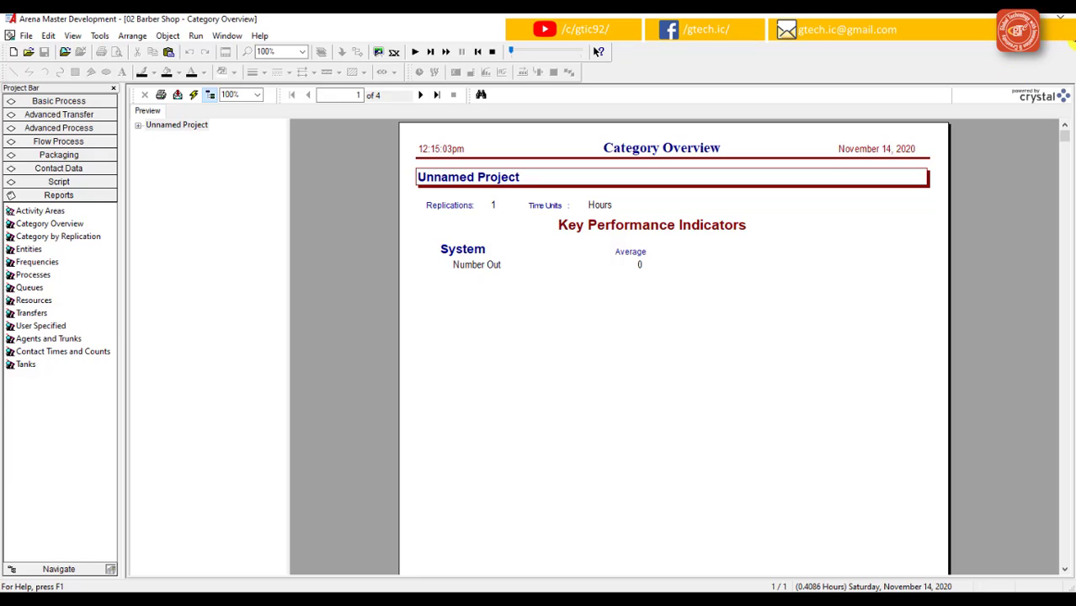
{"action": "left_click", "coordinate": [1071, 42]}
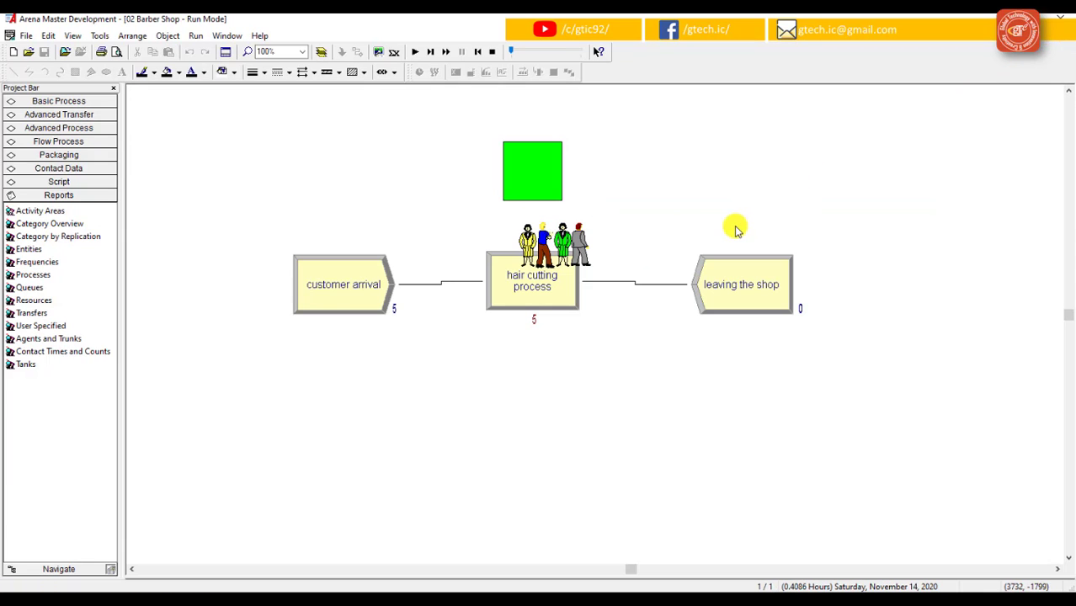
{"action": "left_click", "coordinate": [491, 51]}
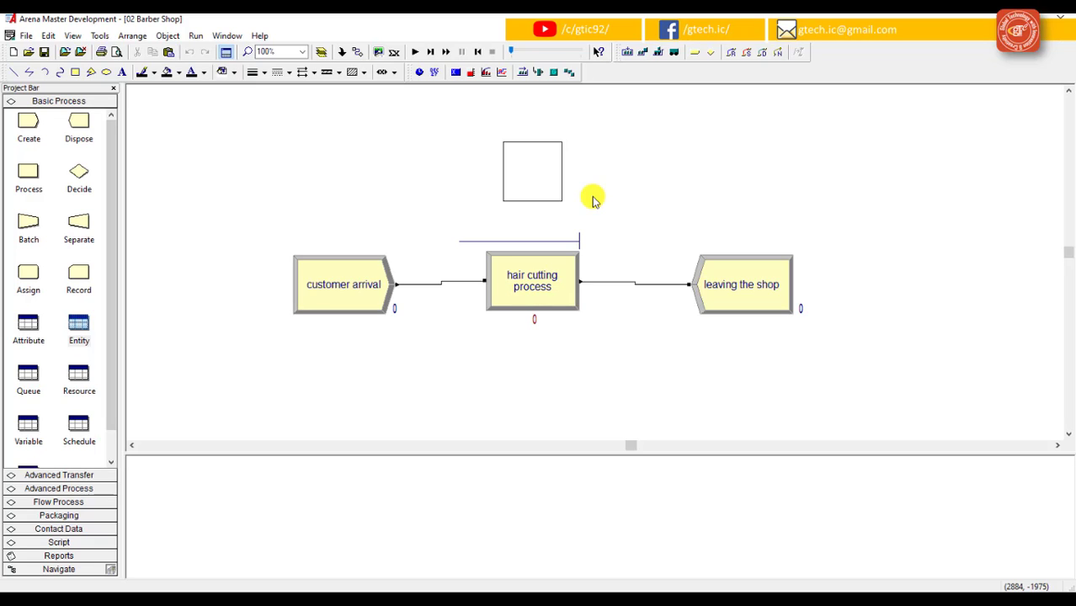
- Set Max Arrivals to 5 in the customer arrival Create module and deselect the module
{"action": "double_click", "coordinate": [364, 276]}
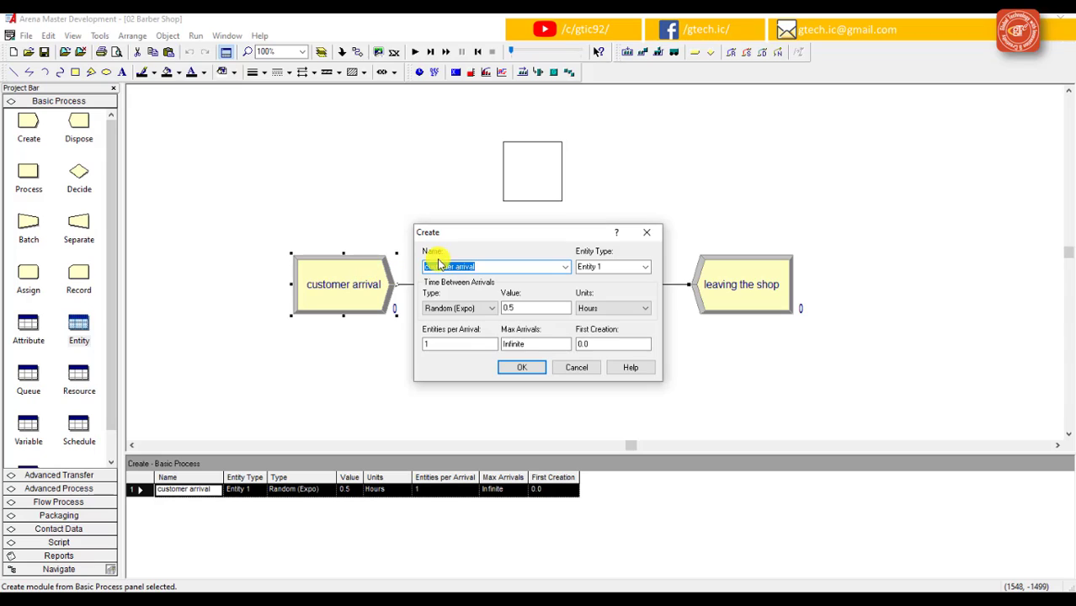
{"action": "left_click_drag", "start_coordinate": [538, 344], "coordinate": [501, 346]}
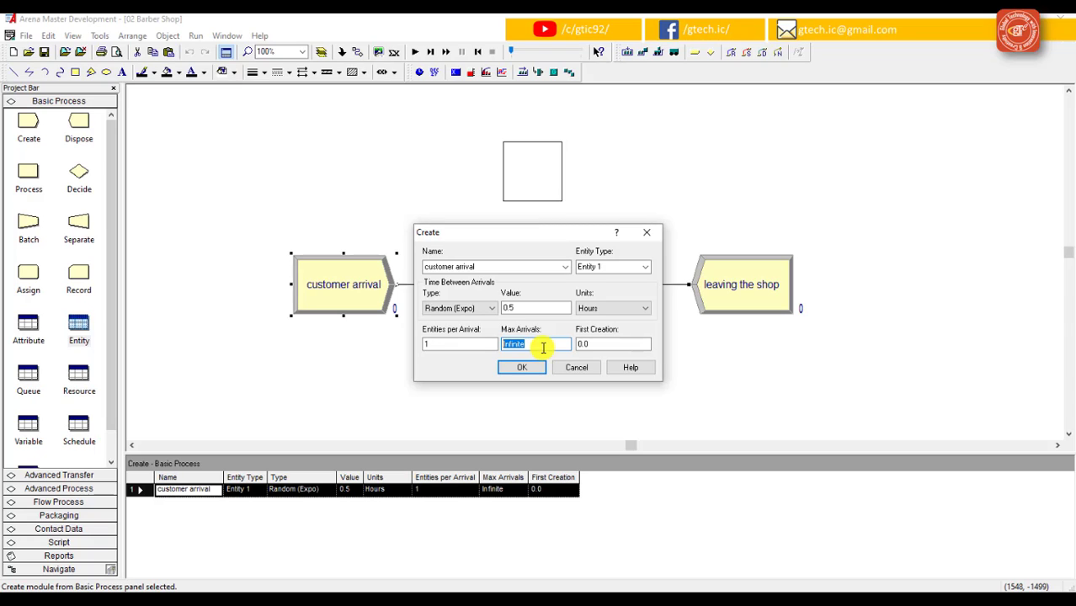
{"action": "type", "text": "5"}
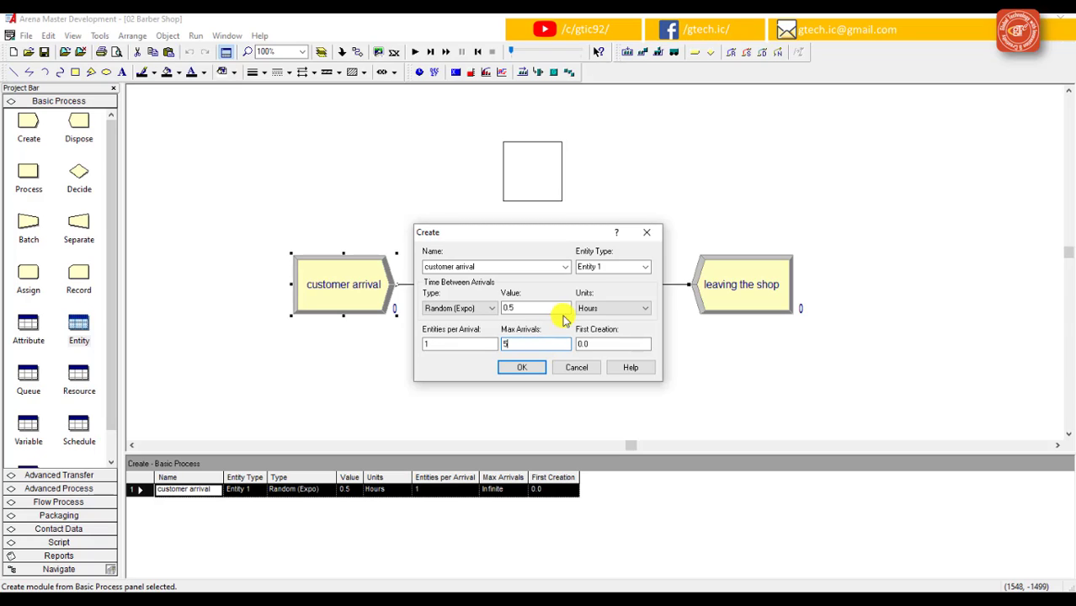
{"action": "left_click", "coordinate": [521, 367]}
{"action": "left_click", "coordinate": [383, 145]}
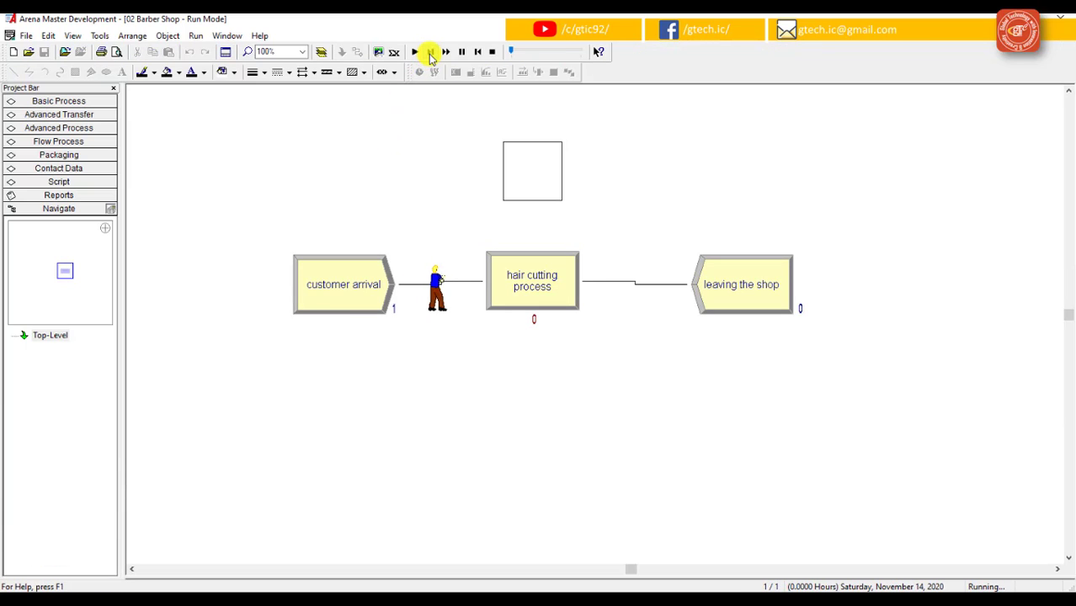
- Step the barber shop simulation to completion with the limited arrivals and open its results report
{"action": "left_click", "coordinate": [430, 53]}
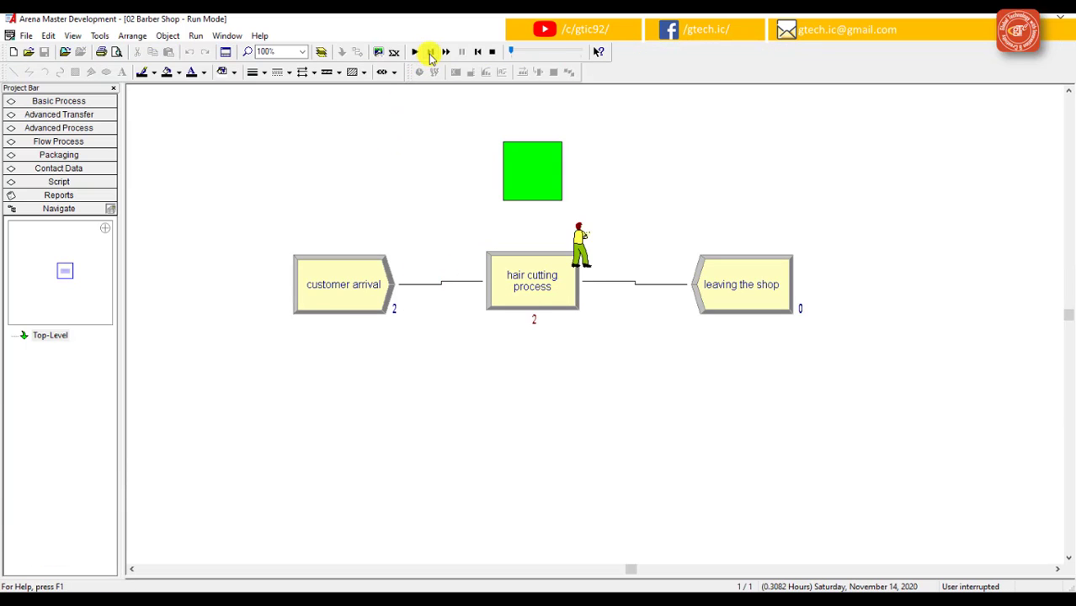
{"action": "left_click", "coordinate": [430, 54]}
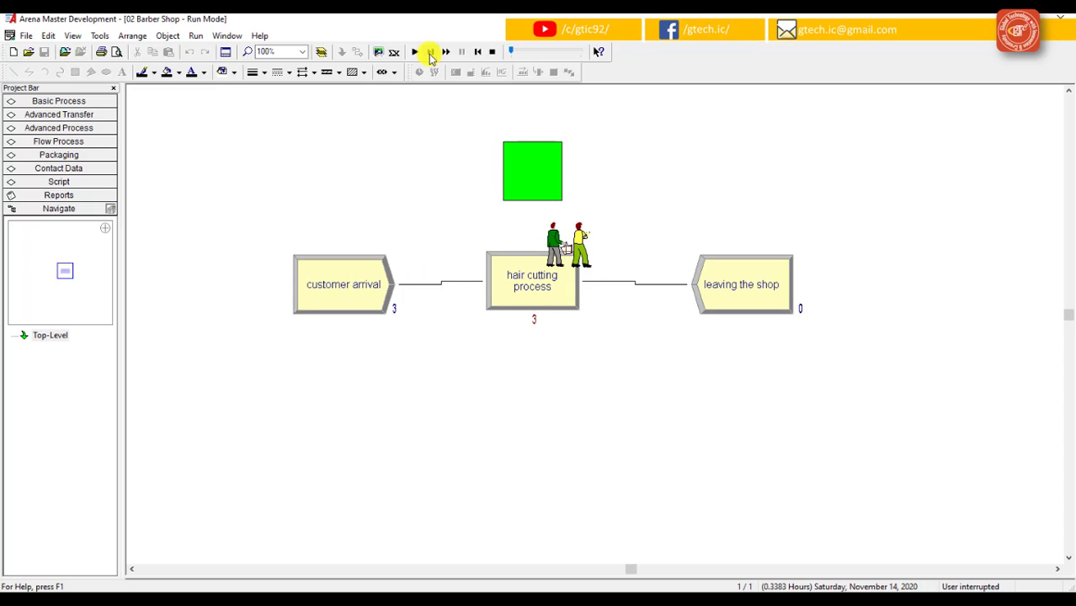
{"action": "left_click", "coordinate": [430, 53]}
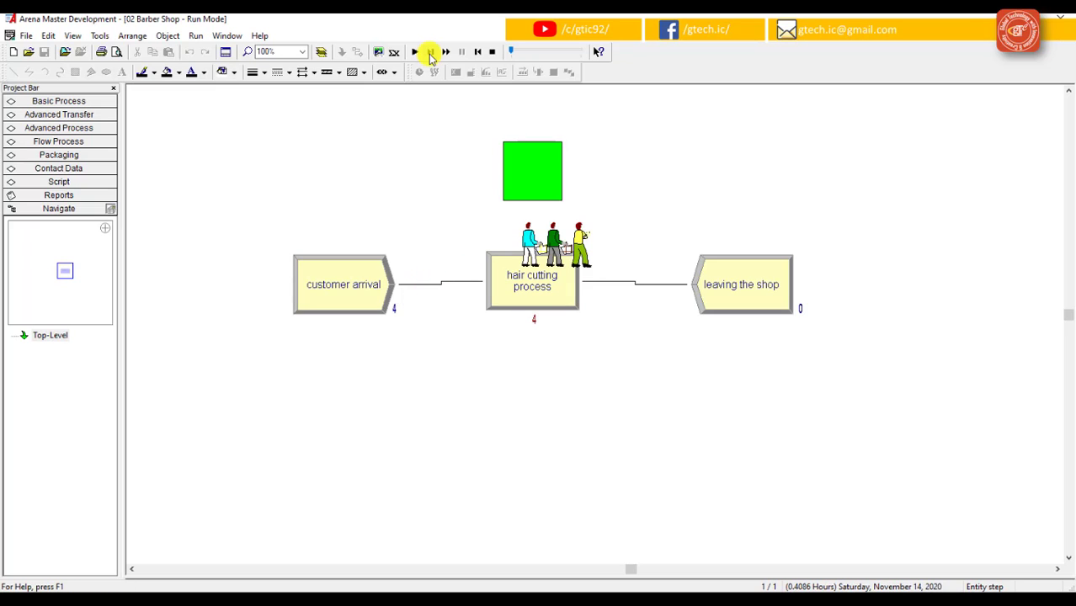
{"action": "left_click", "coordinate": [430, 53]}
{"action": "left_click", "coordinate": [430, 53]}
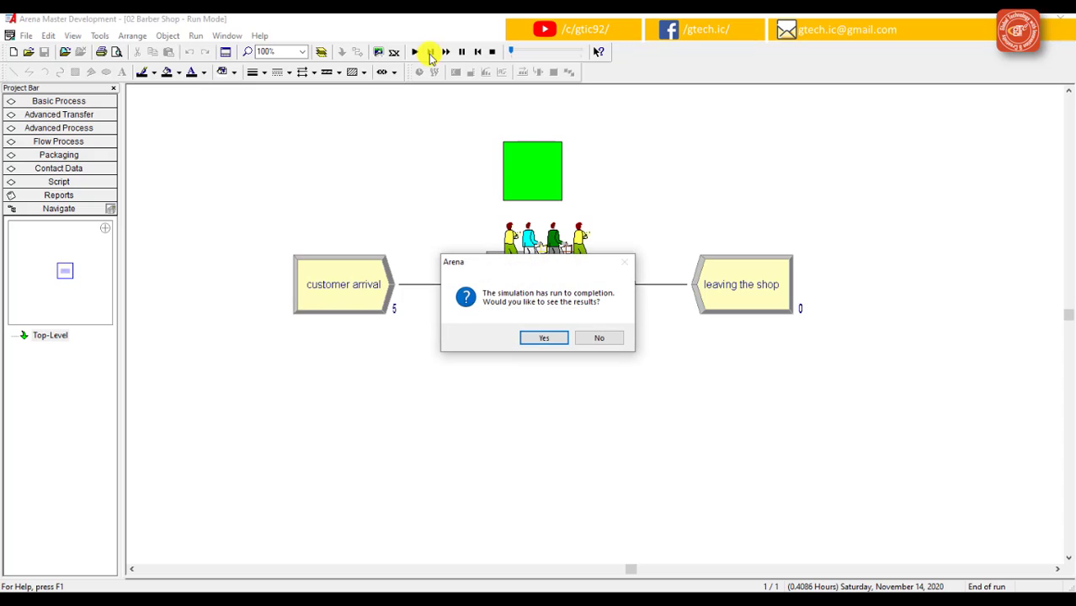
{"action": "left_click_drag", "start_coordinate": [552, 264], "coordinate": [872, 224]}
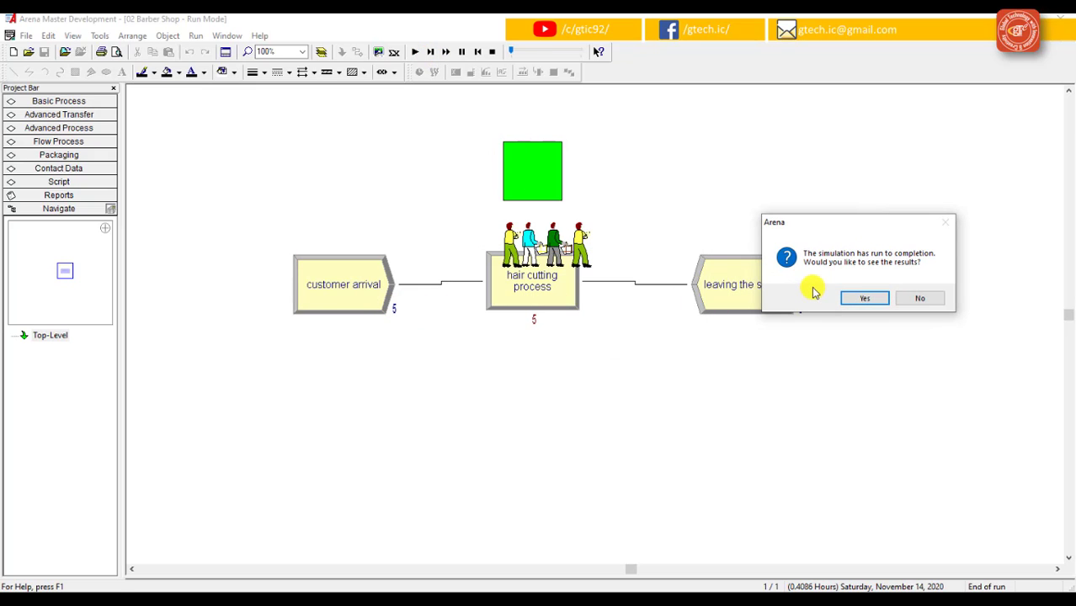
{"action": "left_click", "coordinate": [865, 299]}
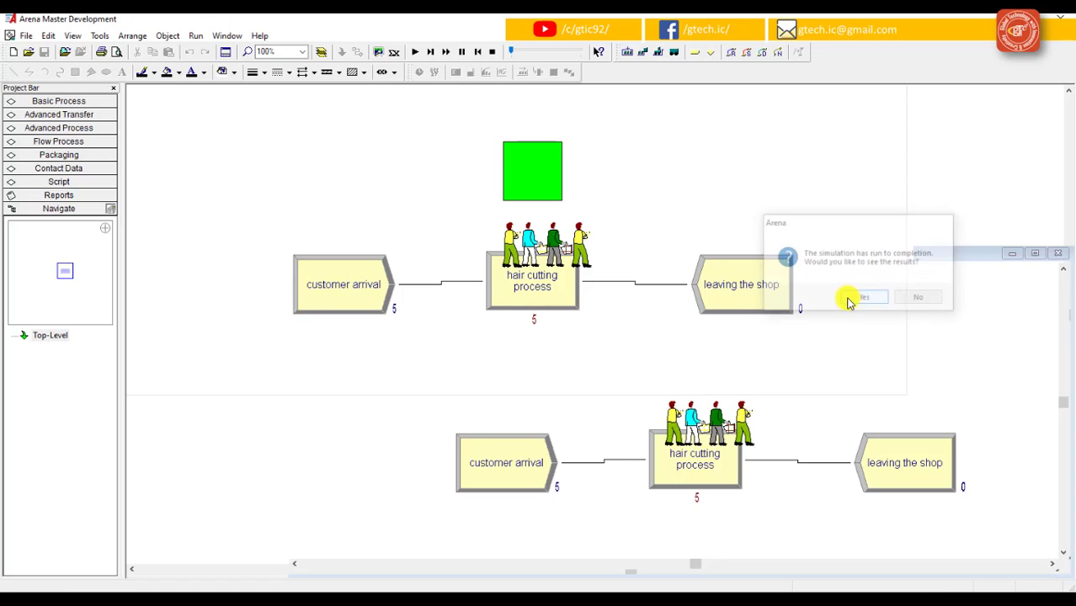